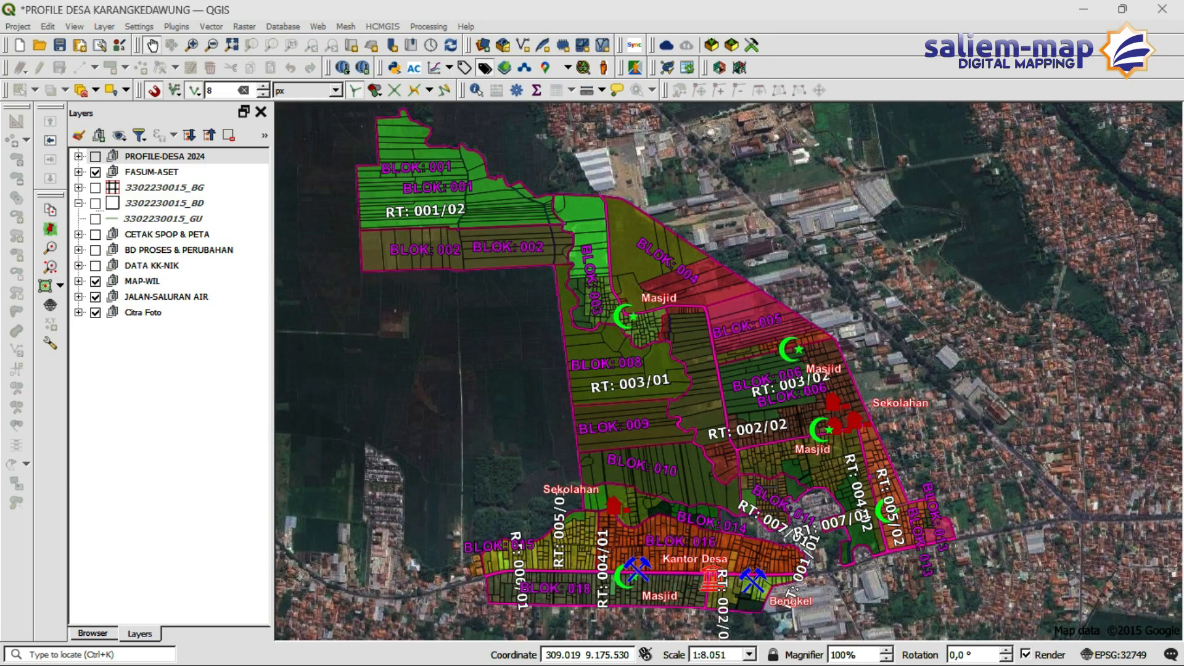
Narrow the Layers panel to widen the map and expand the PROFILE-DESA 2024 group.
left_click_drag(272, 370, 259, 370)
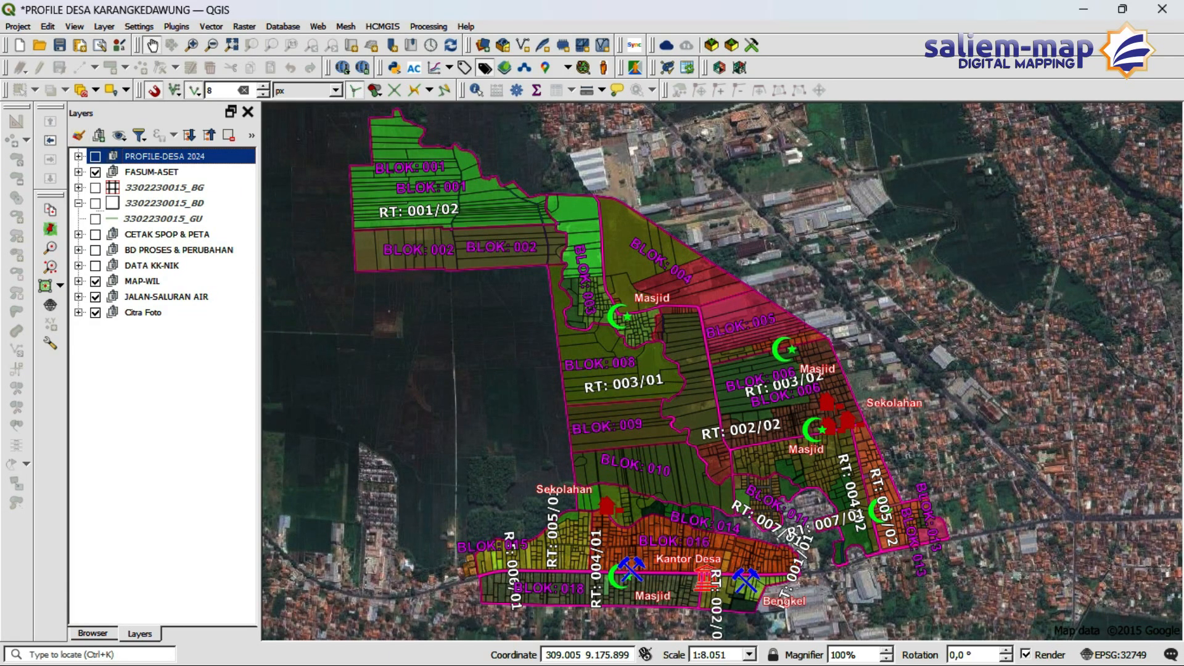
left_click(162, 408)
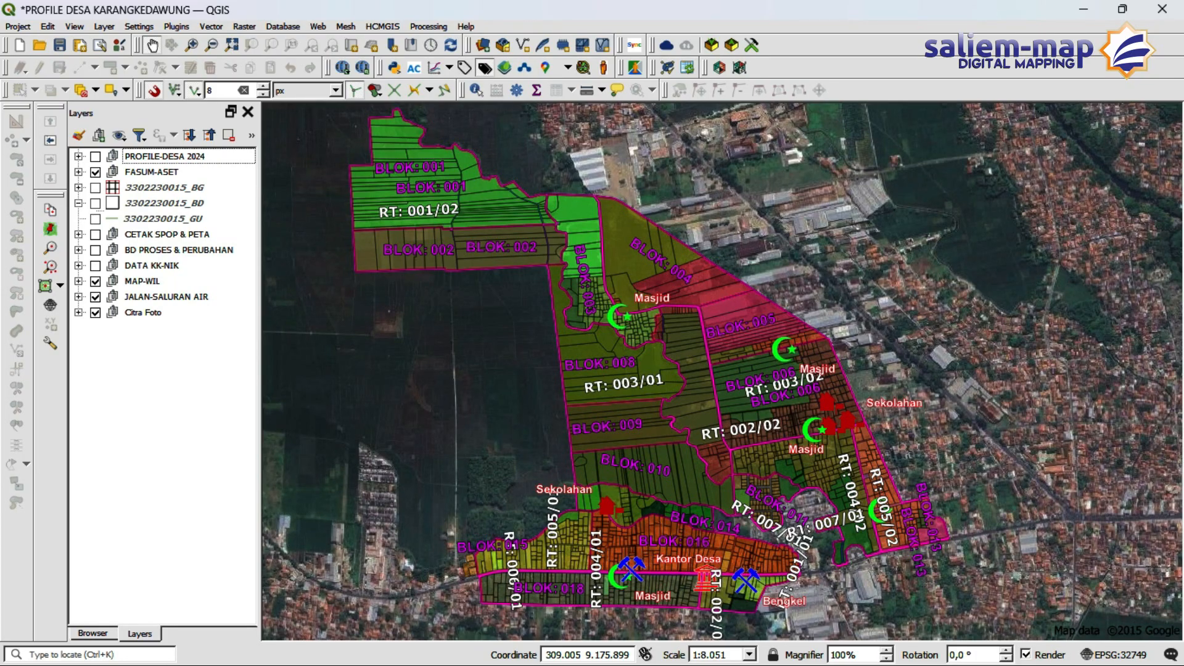
left_click(78, 157)
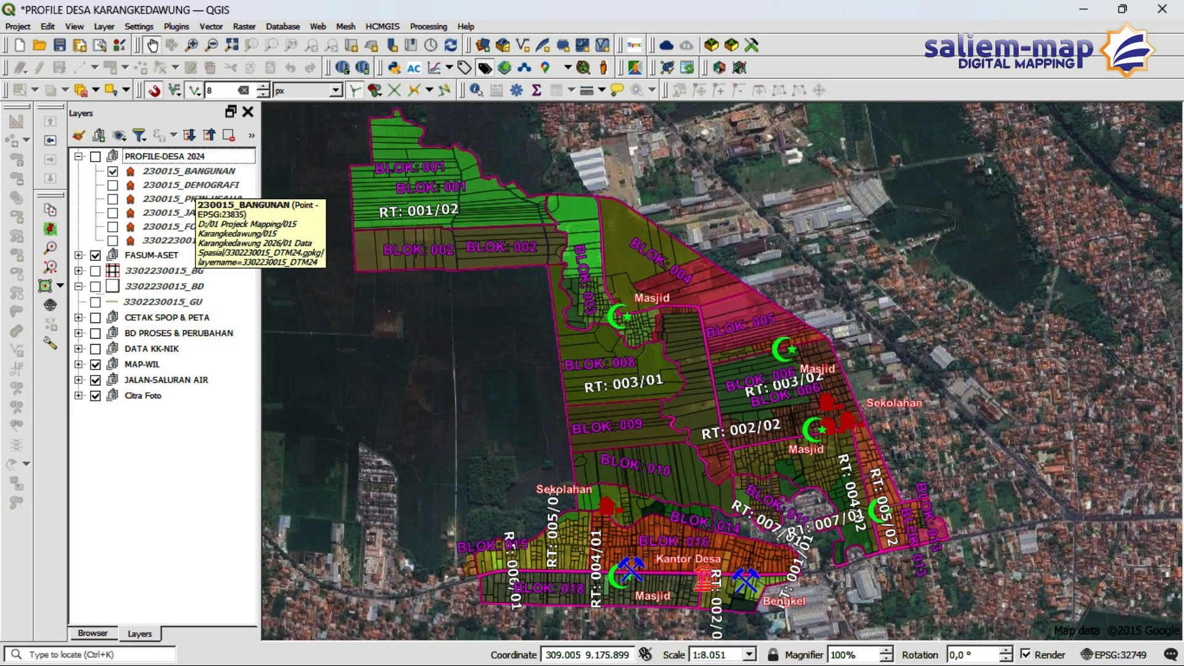
left_click(166, 156)
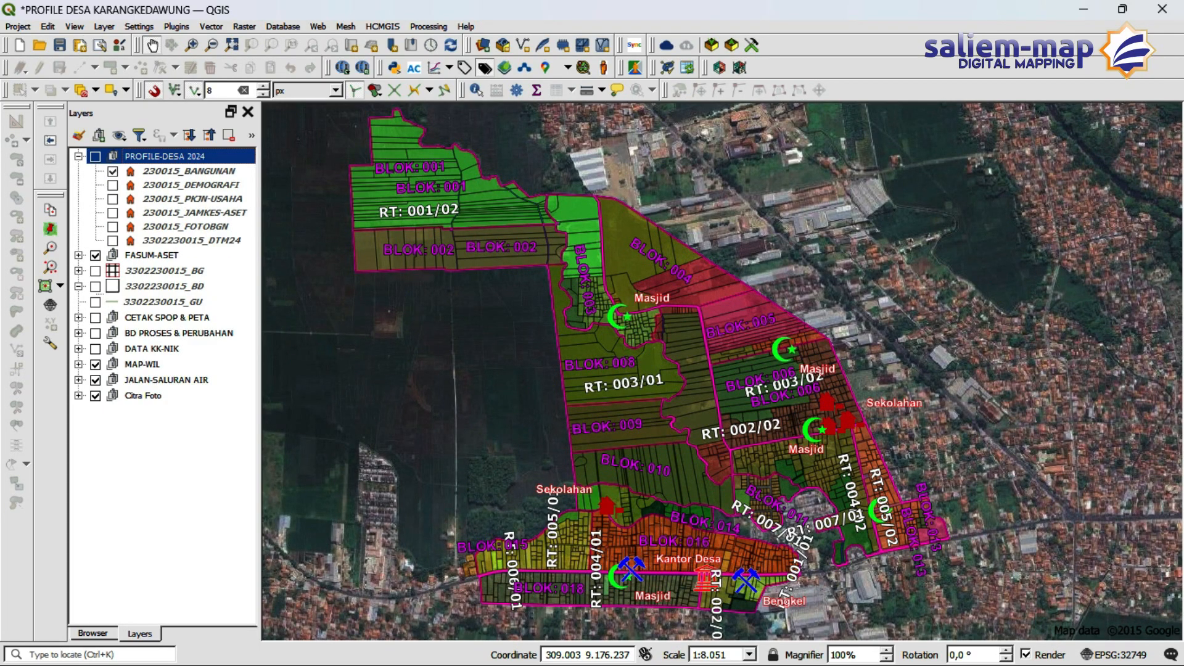
left_click(79, 157)
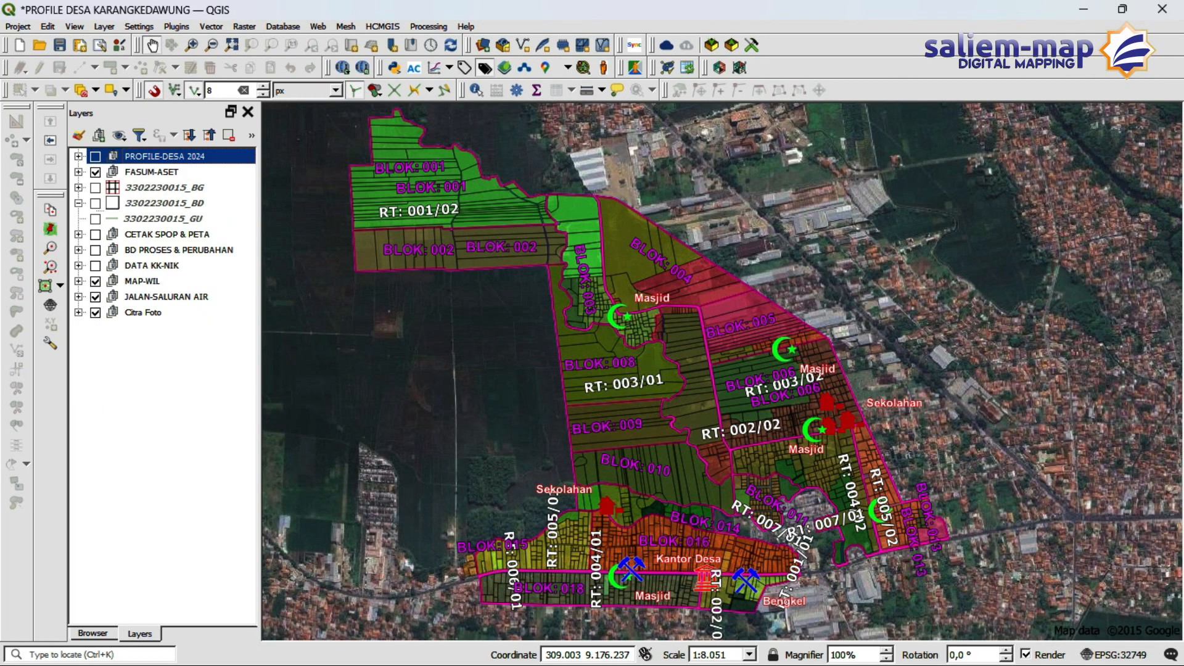
left_click(164, 187)
left_click(164, 156)
left_click(79, 157)
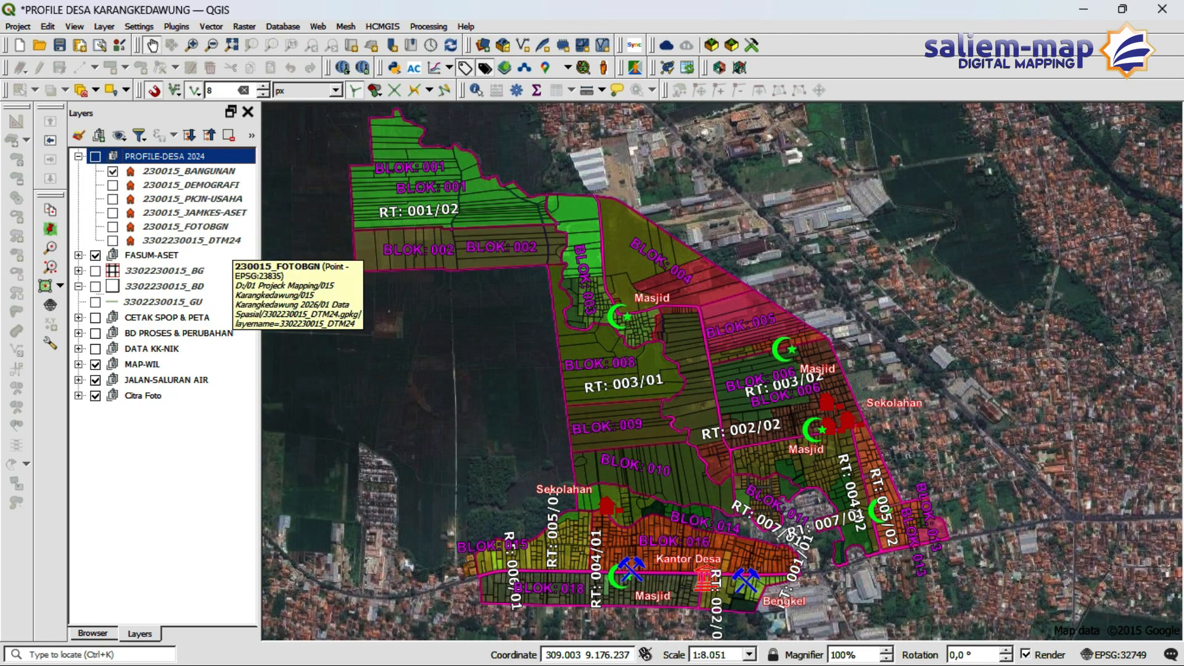
left_click(189, 171)
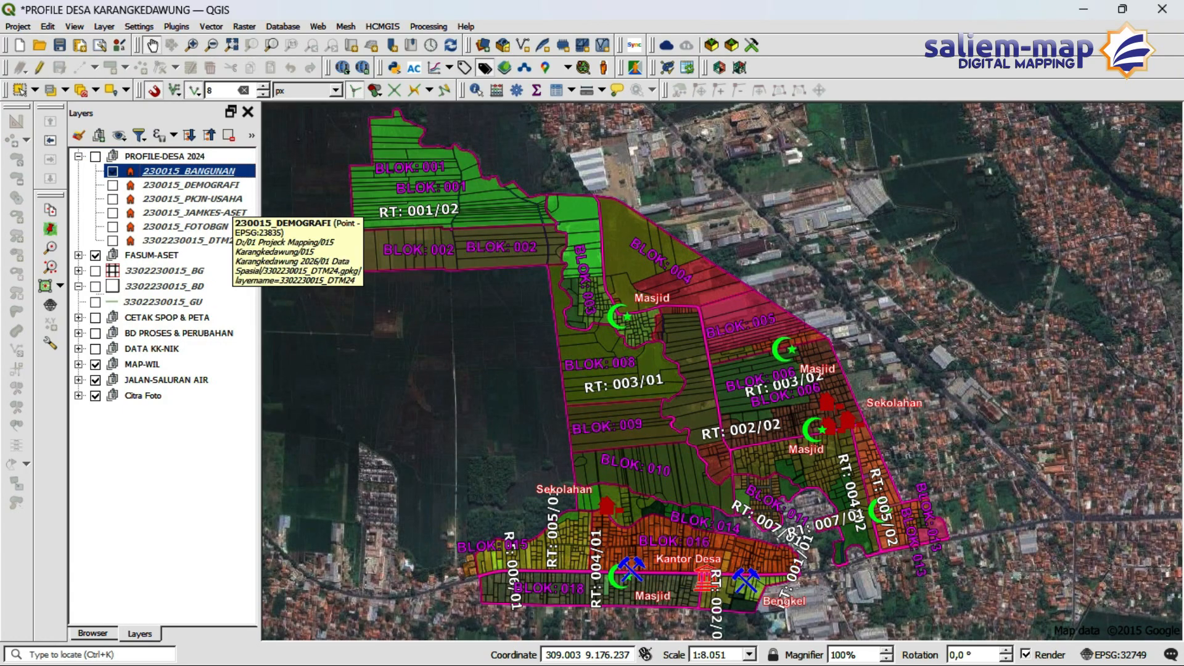
left_click(227, 186)
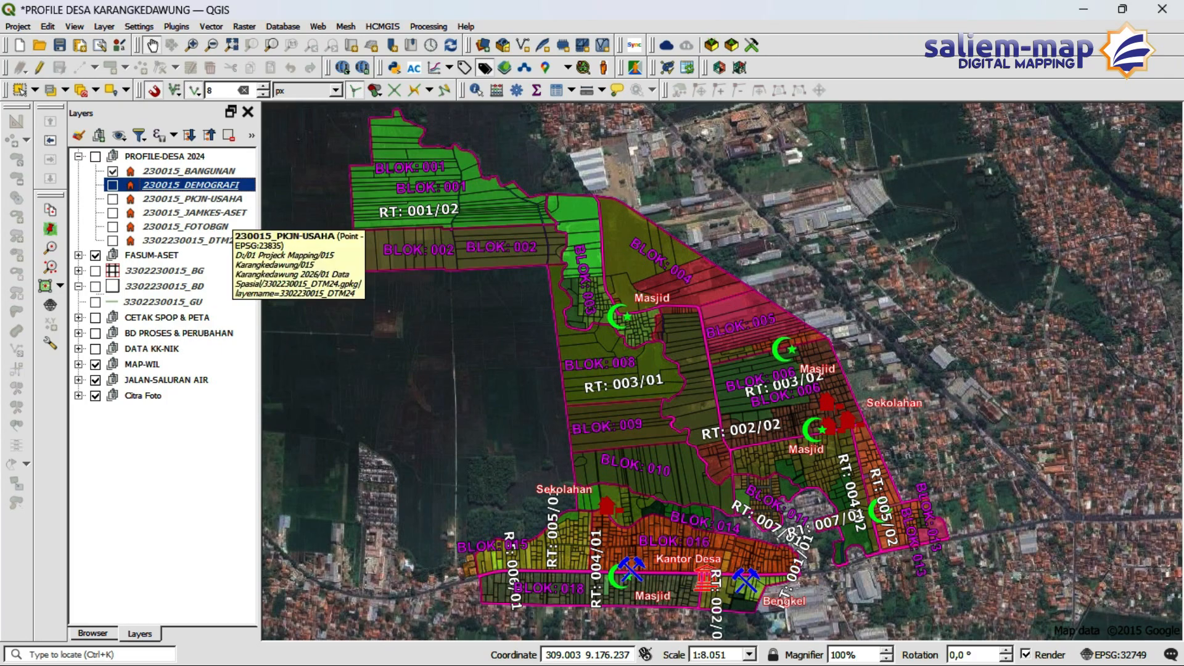
left_click(218, 171)
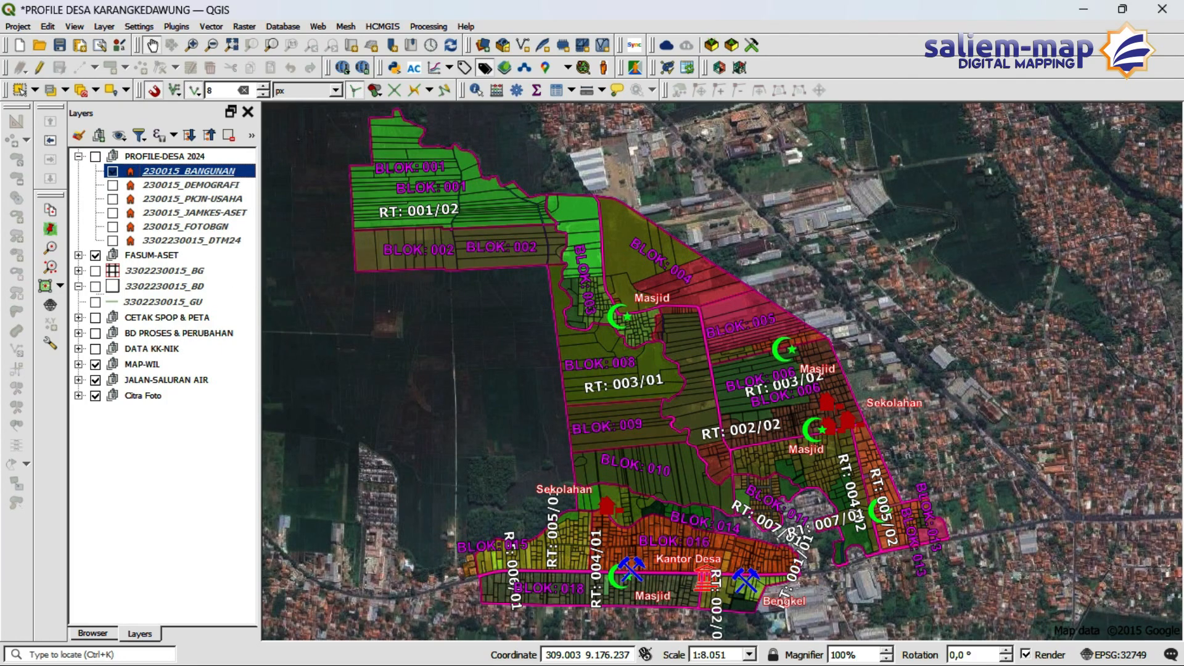
left_click(210, 185)
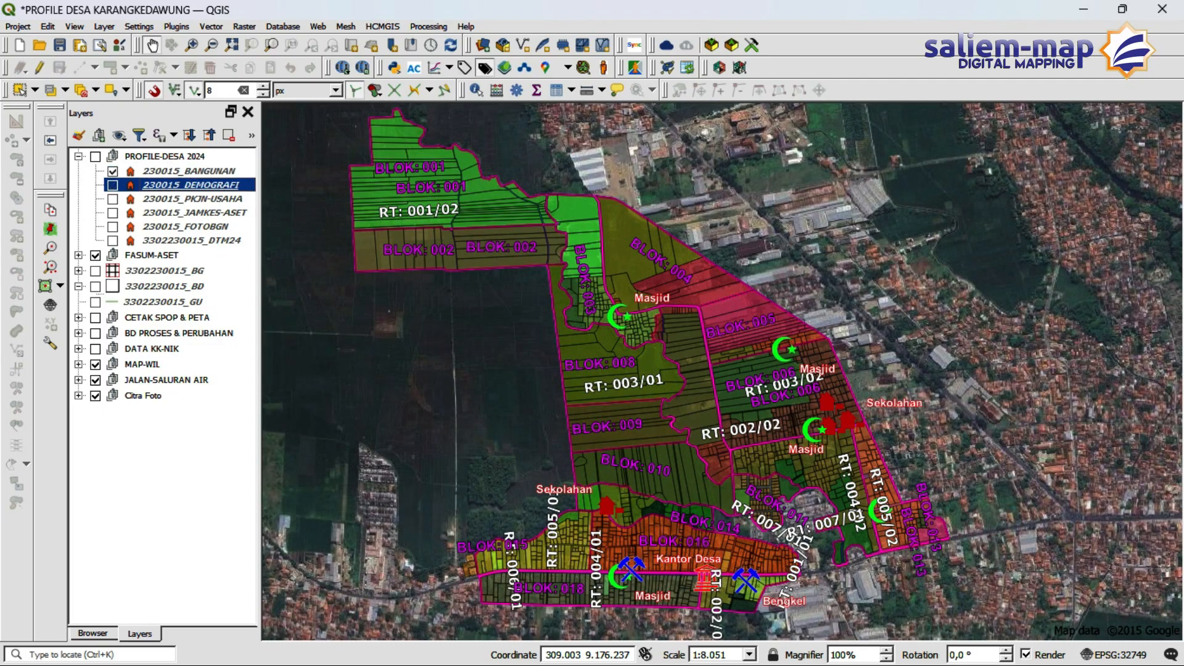
left_click(213, 199)
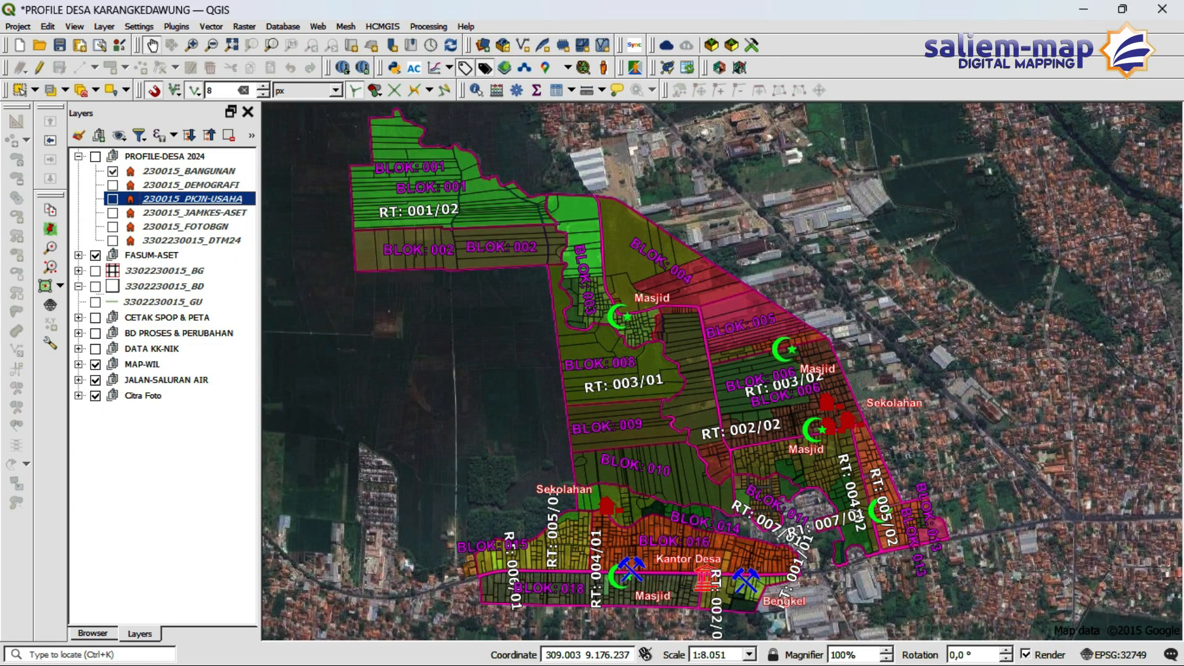
left_click(224, 213)
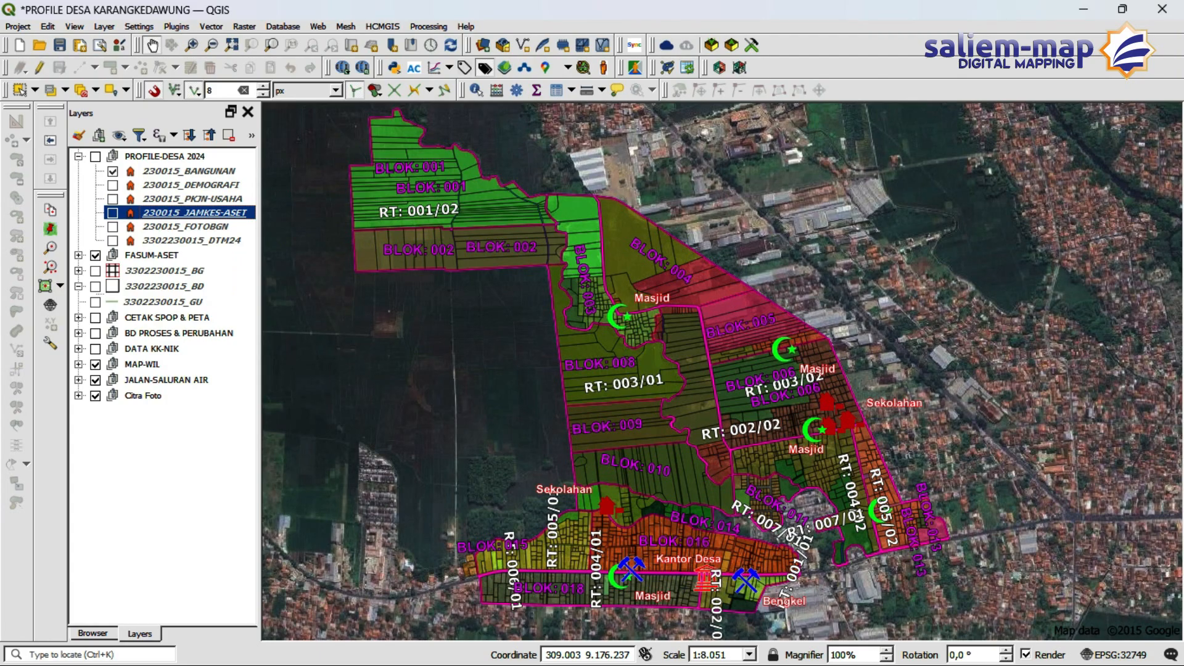
left_click(210, 227)
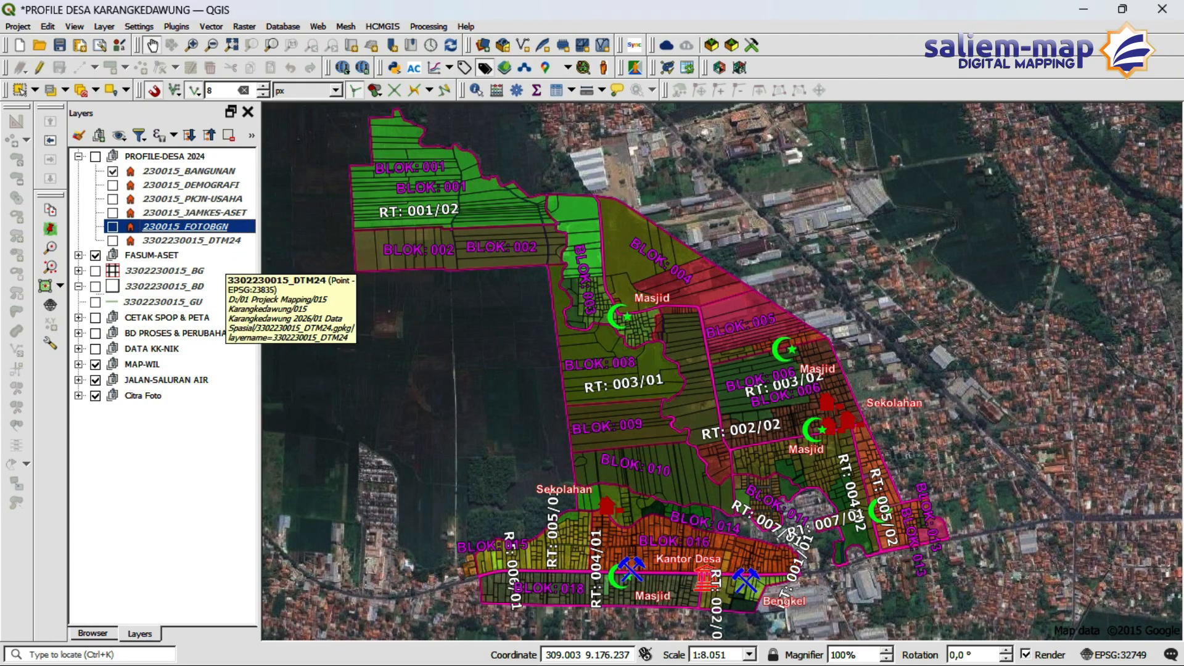
left_click(223, 241)
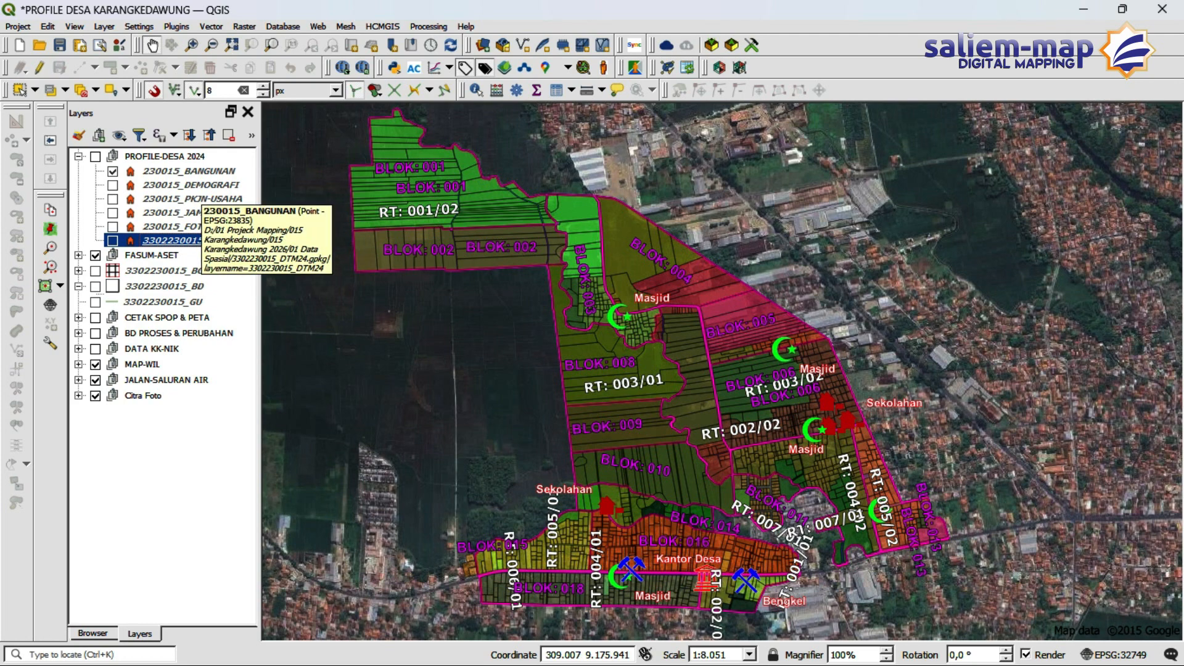
Turn on the PROFILE-DESA 2024 group so the 230015_BANGUNAN building points display over the southern village blocks.
left_click(199, 172)
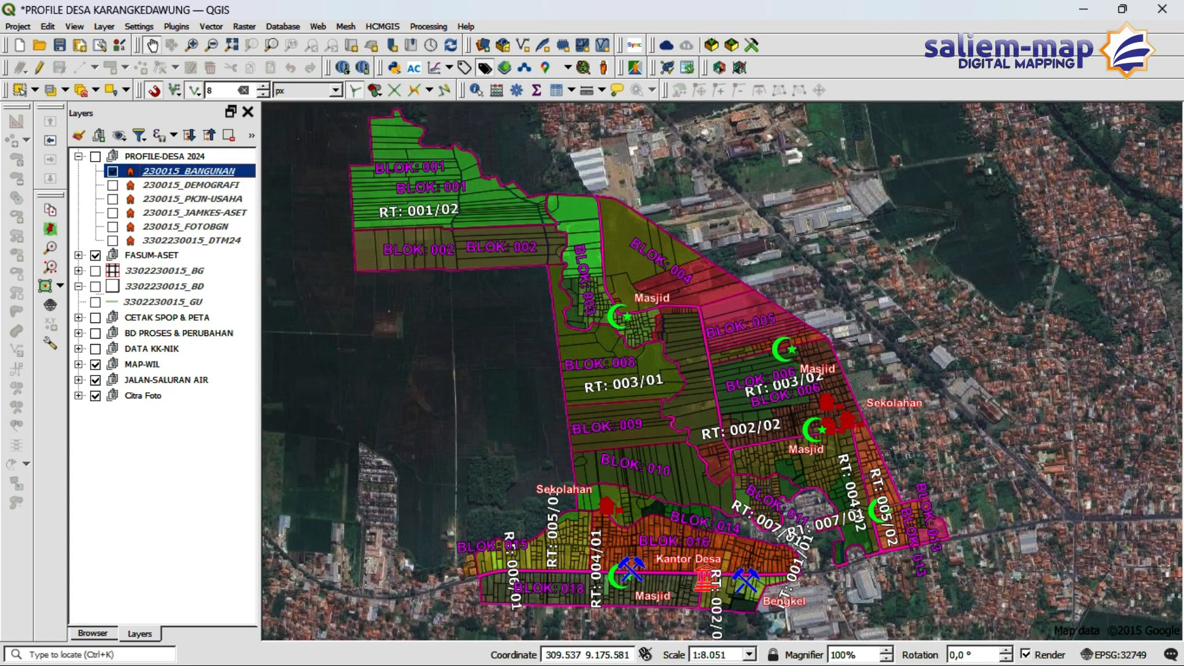
left_click_drag(755, 395, 693, 332)
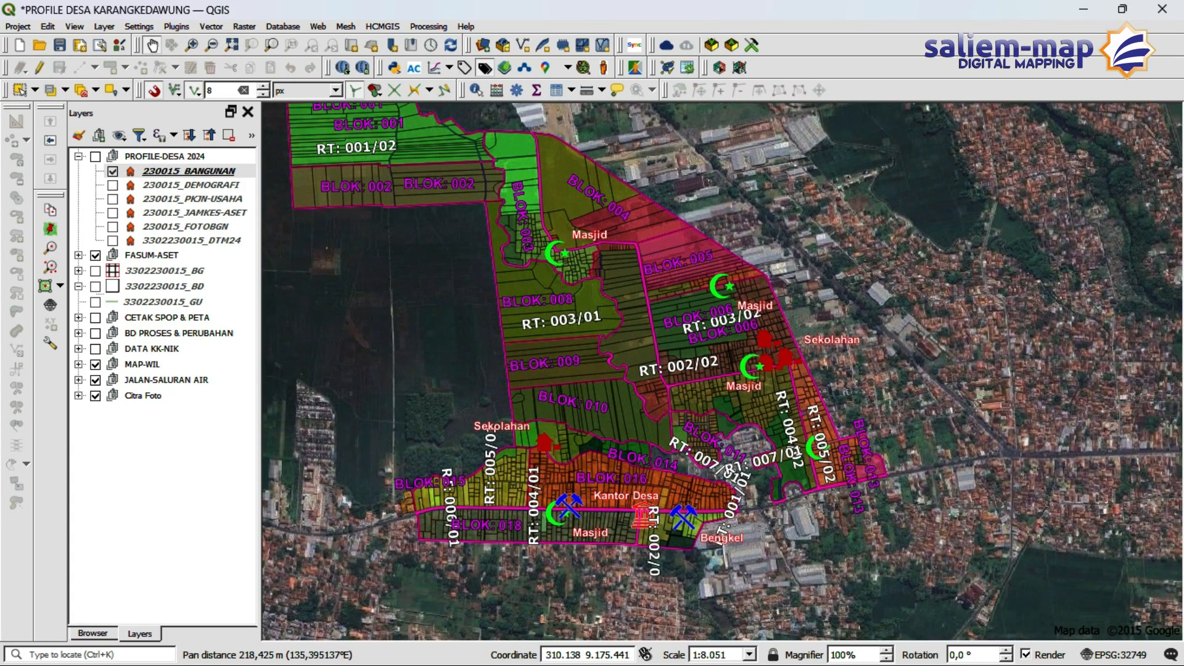
scroll(697, 530, "up", 1)
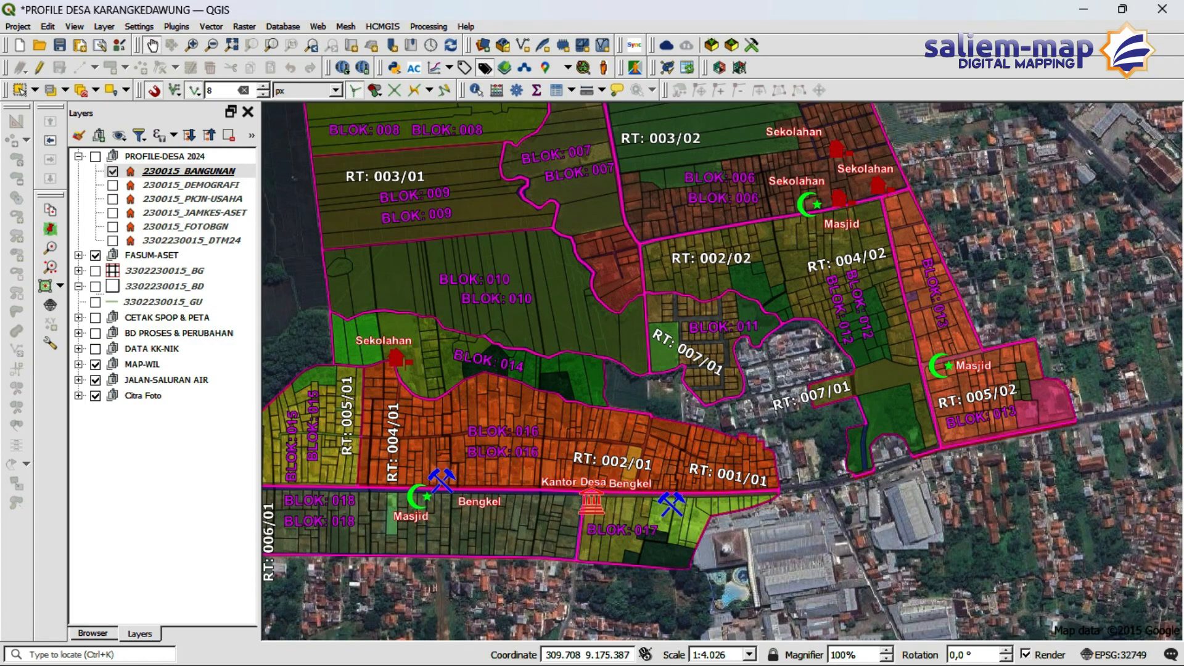
left_click(96, 156)
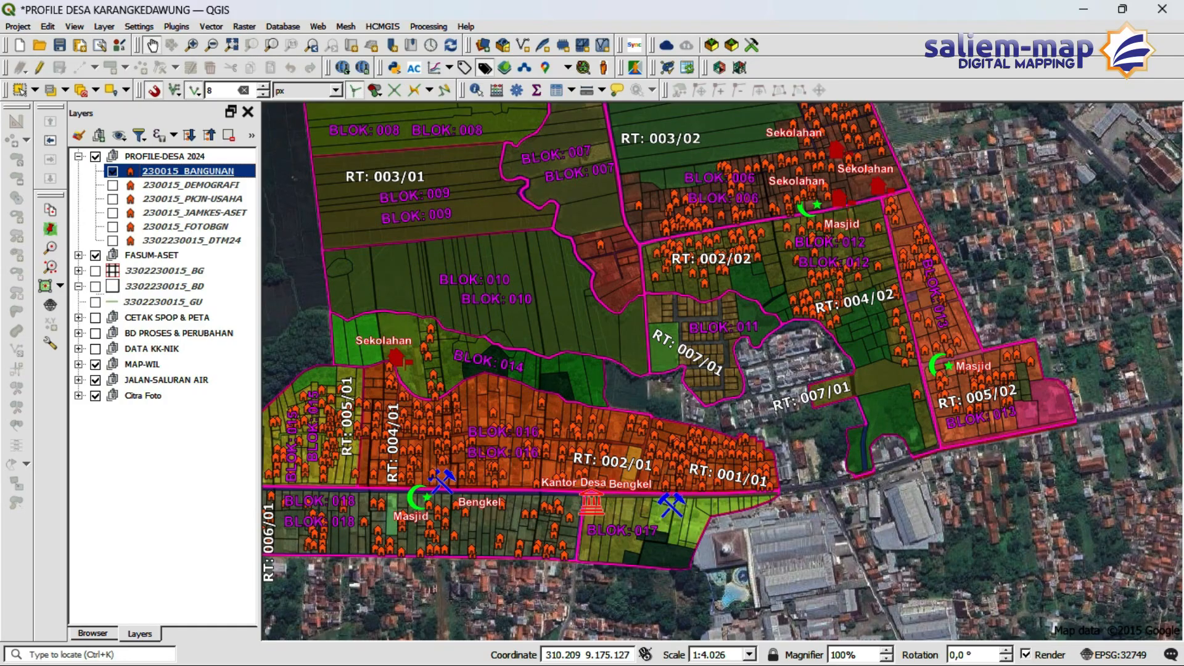
scroll(711, 509, "up", 1)
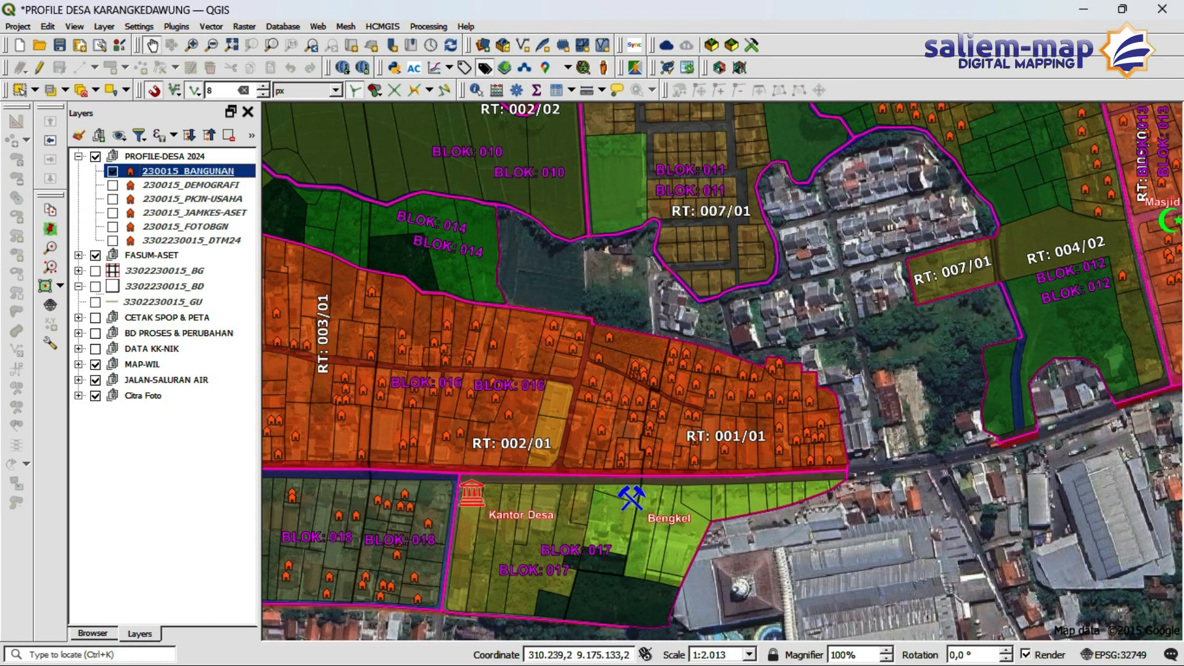
left_click_drag(710, 509, 704, 500)
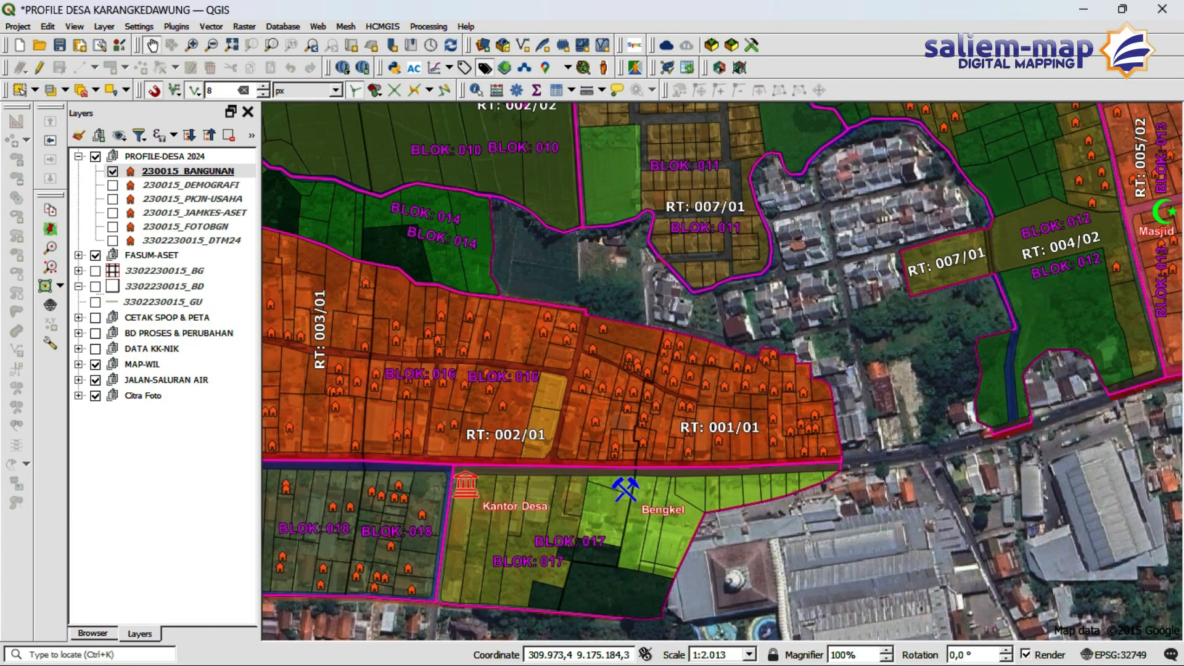
Expand the CETAK SPOP & PETA group and turn it on together with its CETAK RT/RW subgroup.
left_click(166, 318)
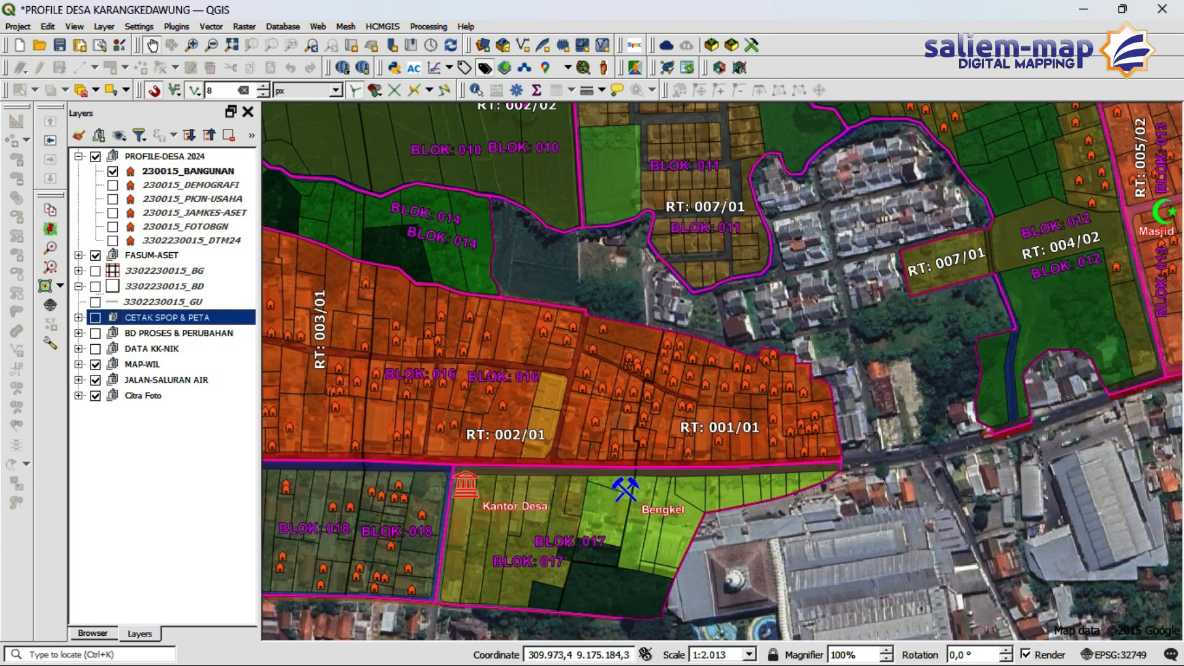
left_click(79, 317)
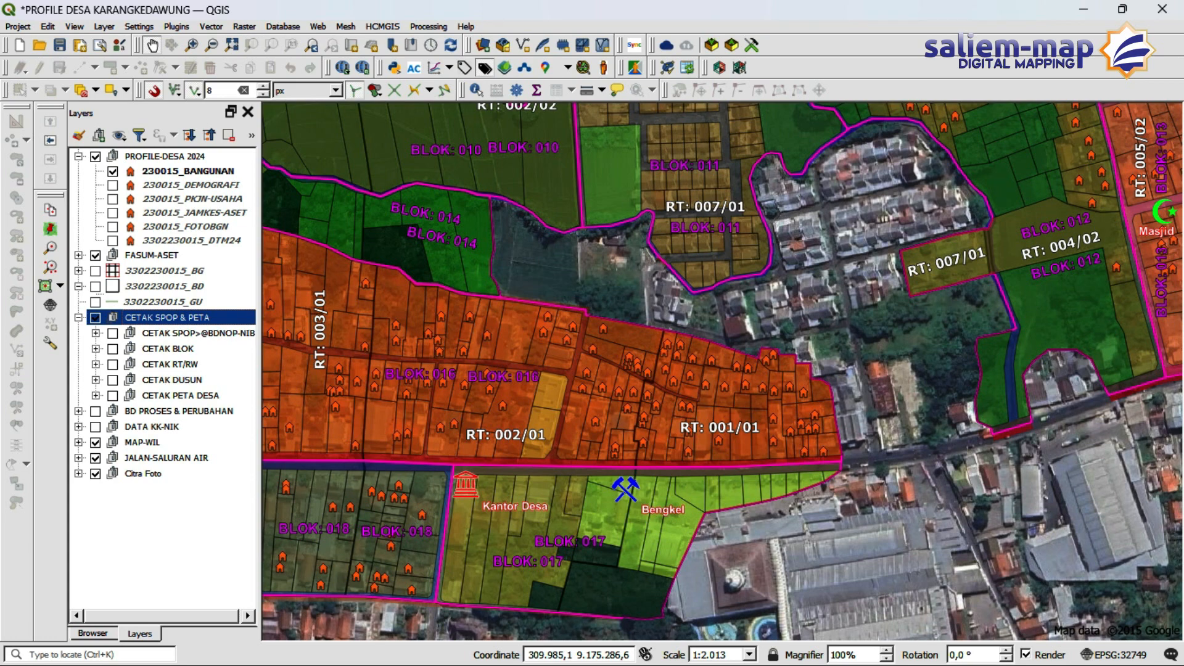
left_click(169, 365)
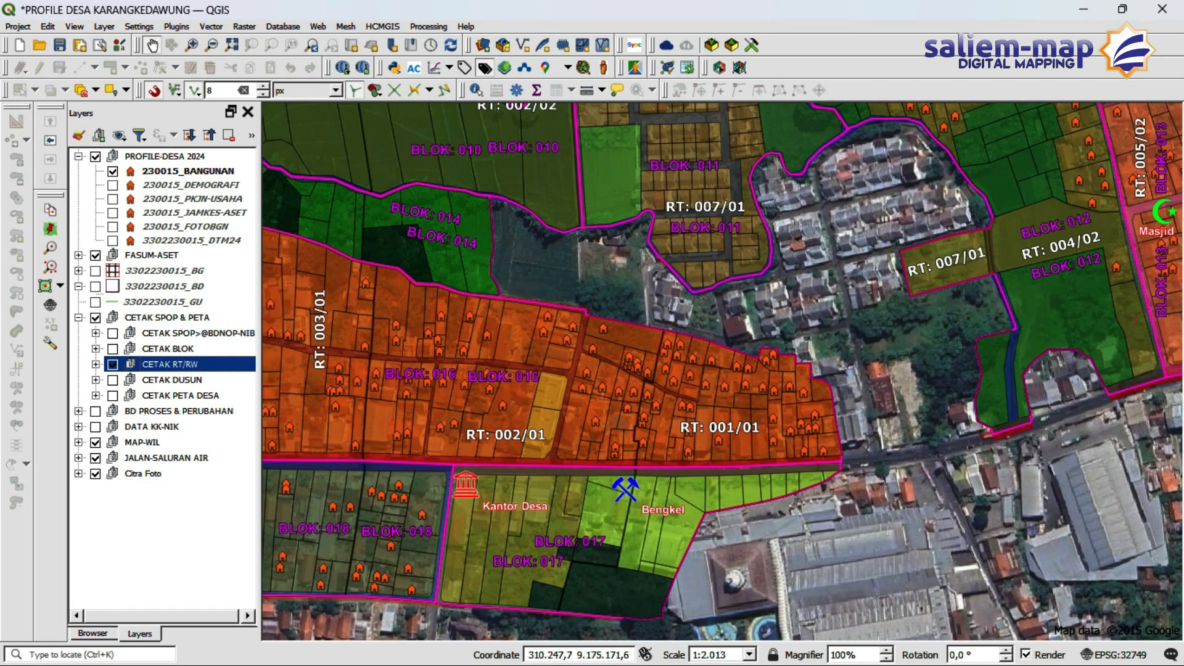
left_click_drag(519, 395, 524, 367)
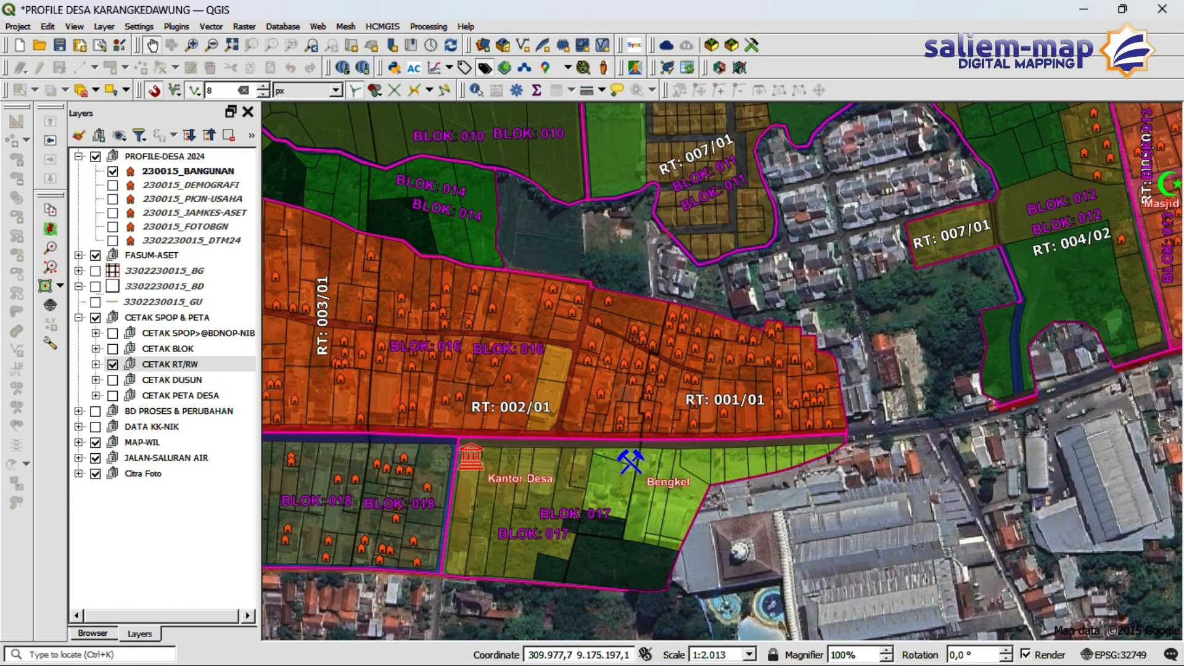
left_click(113, 364)
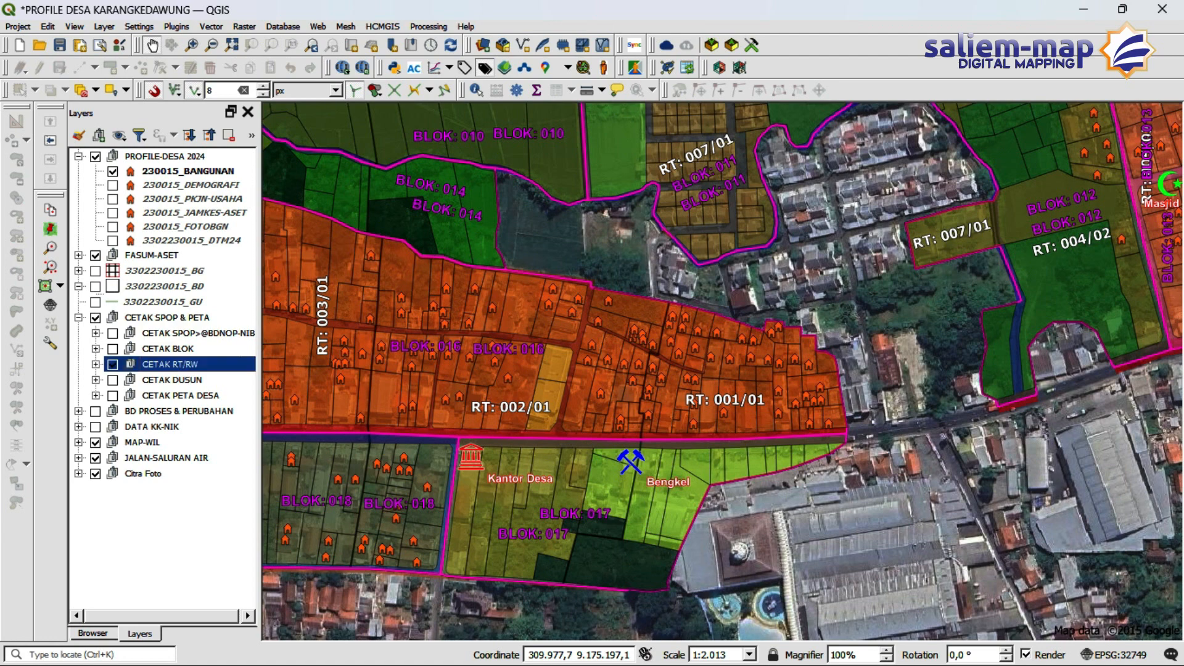
Open the print layout 07 CETAK RT-RW and turn on its atlas preview.
left_click(18, 26)
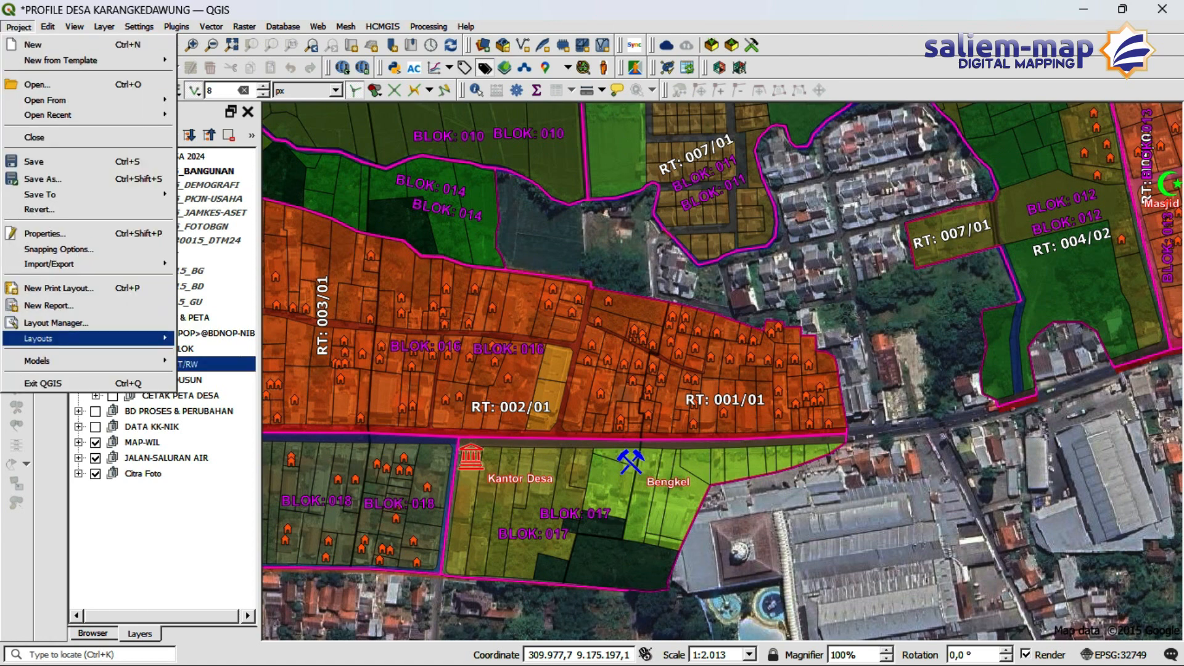
mouse_move(92, 338)
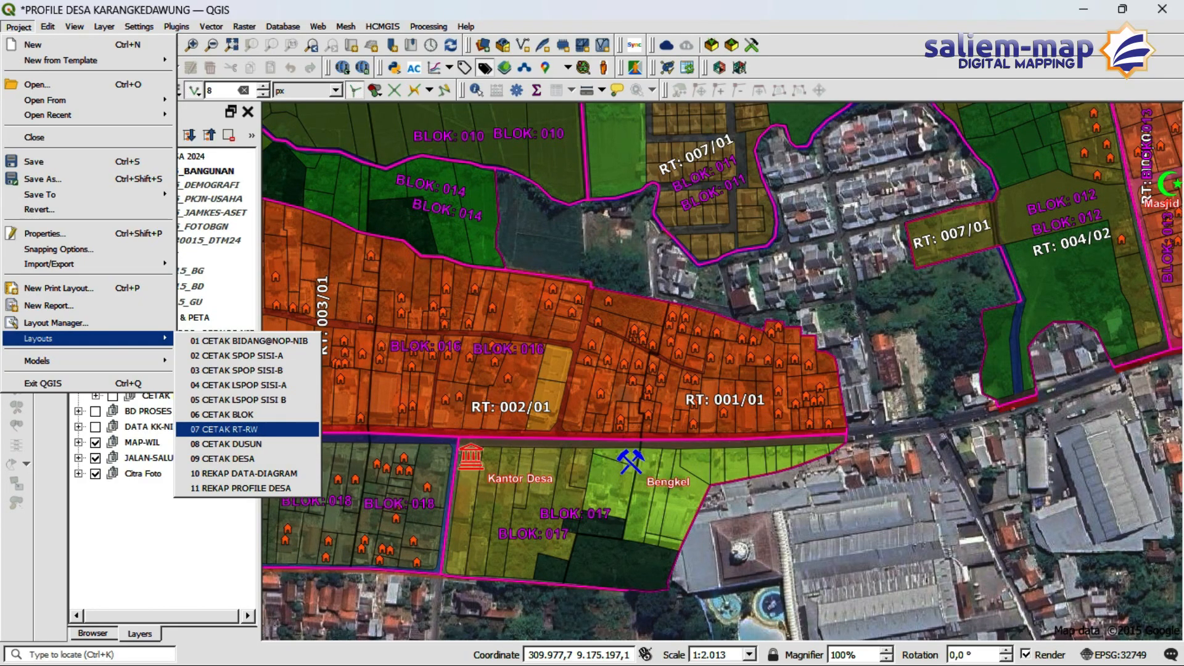
left_click(225, 429)
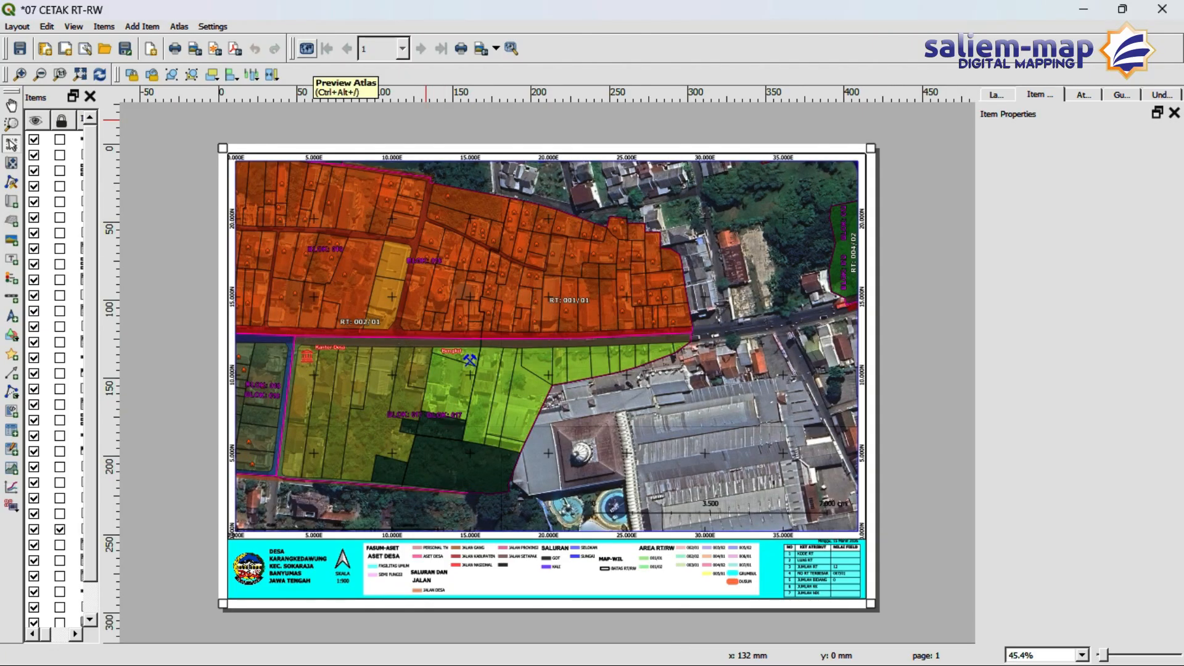
left_click(306, 48)
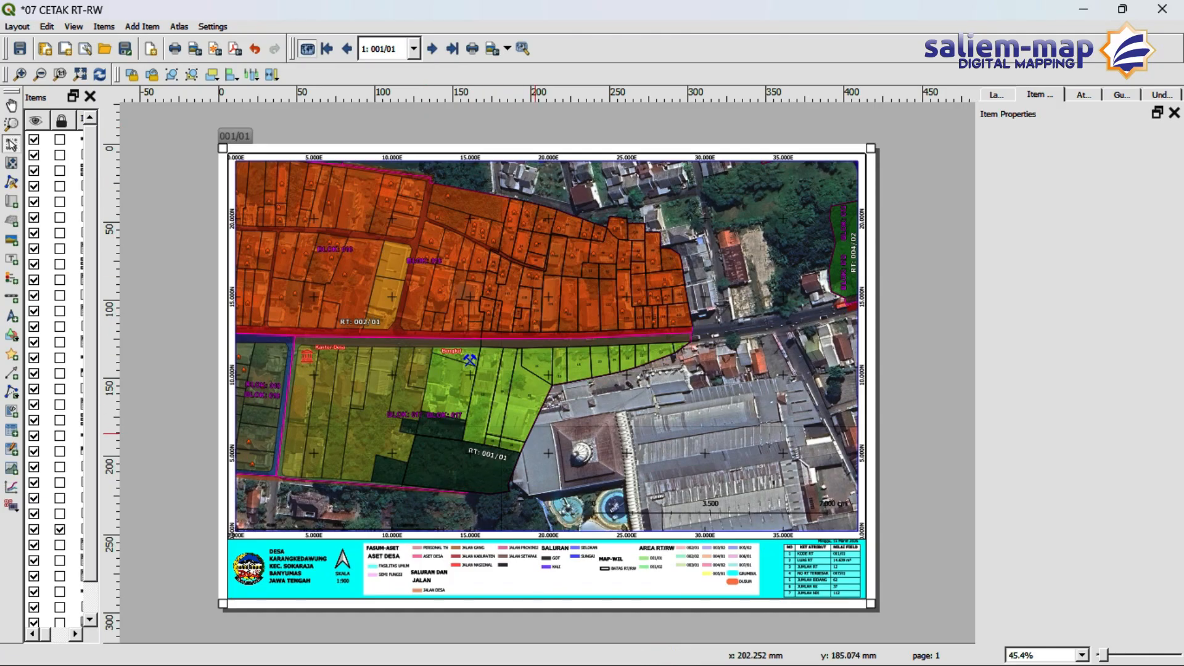
Examine the parcels and building points on the 001/01 atlas page and its attribute table.
scroll(546, 271, "up", 1)
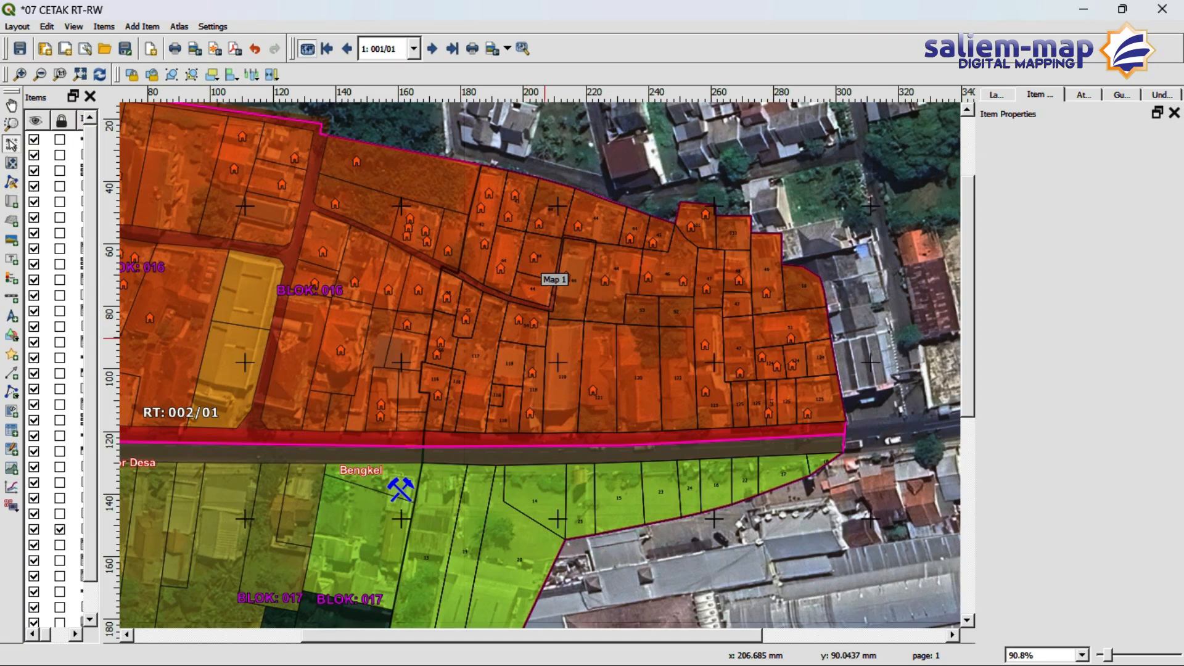
scroll(546, 274, "down", 1)
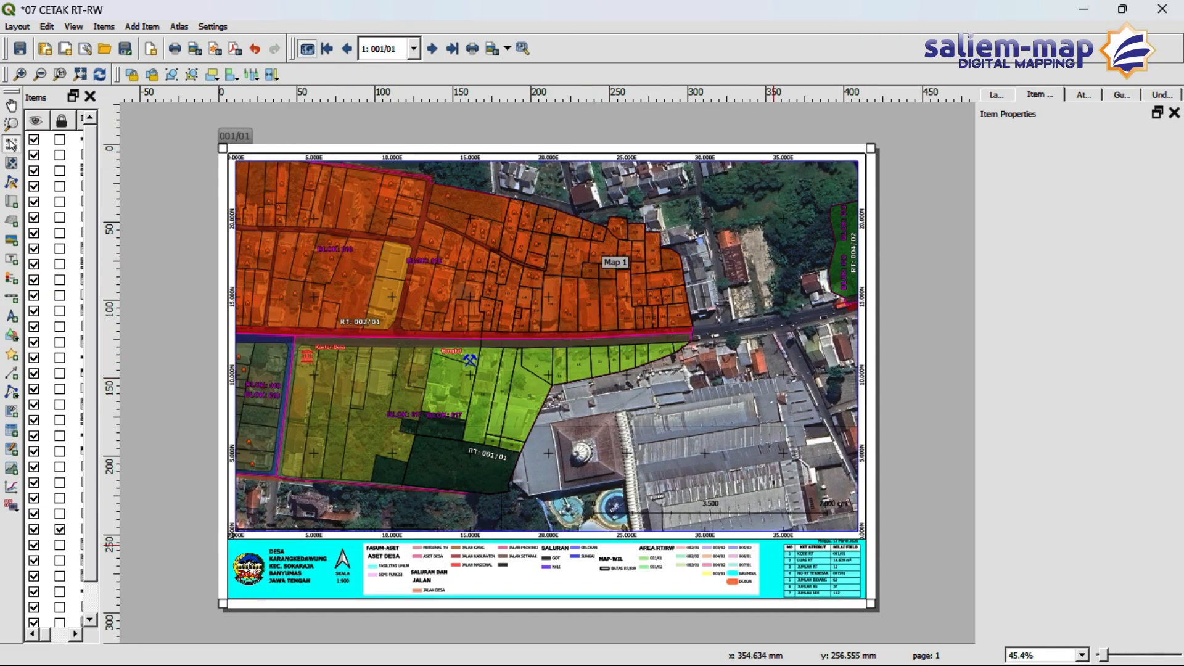
scroll(873, 597, "up", 2)
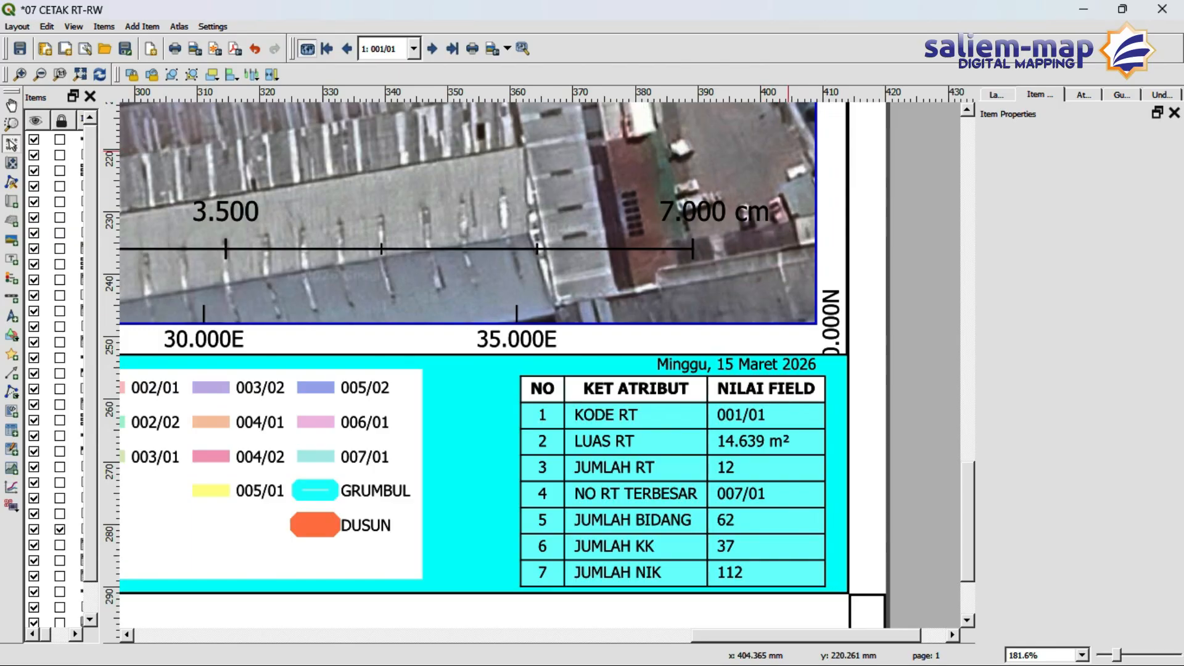
Return to the main map window and hide the FASUM-ASET group around the RT 001/01 parcels.
left_click(1084, 10)
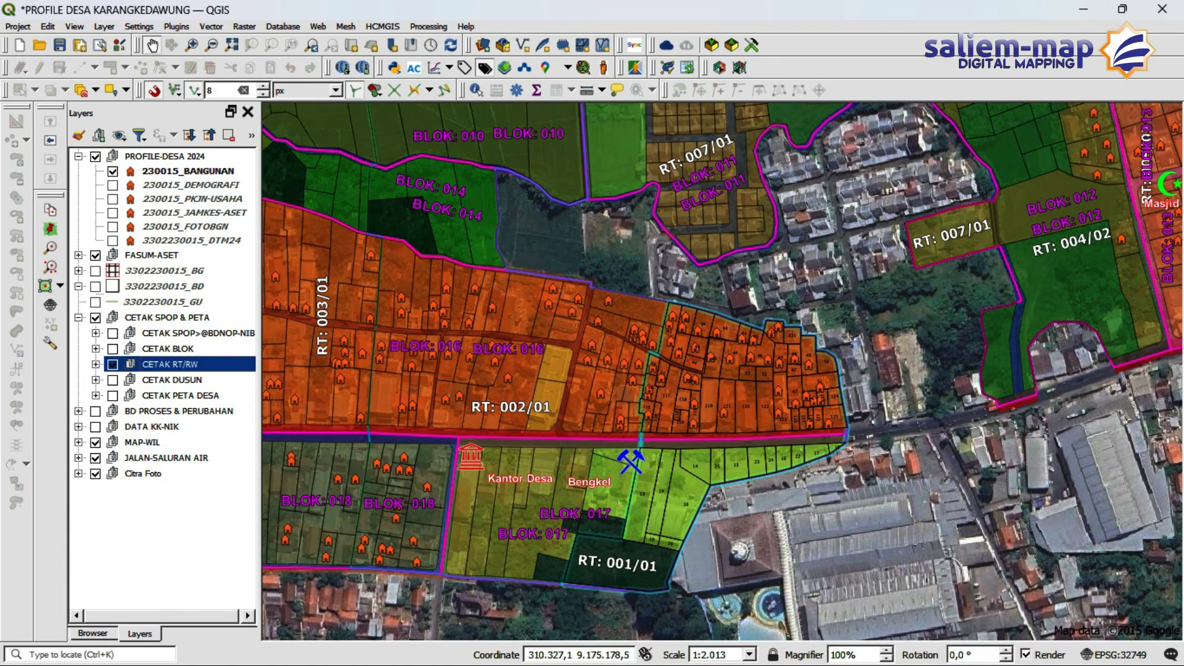
scroll(841, 359, "up", 2)
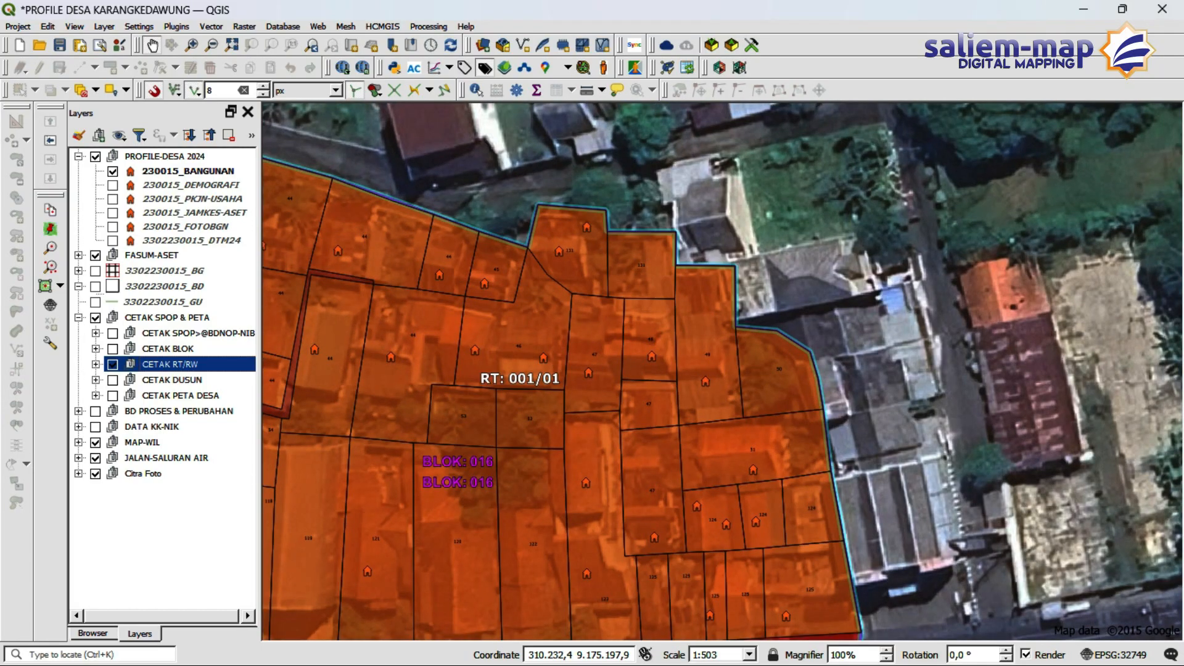
left_click(96, 255)
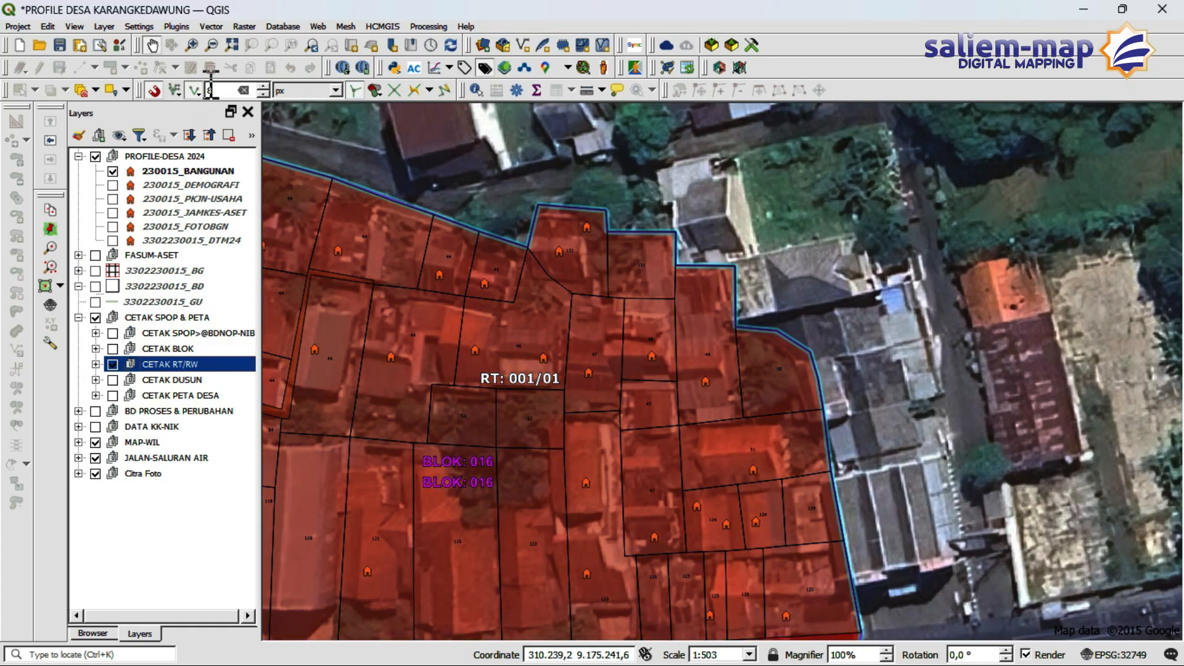
Make the 230015_BANGUNAN layer editable and add a building point inside the empty parcel at the eastern boundary of RT 001/01.
left_click(188, 171)
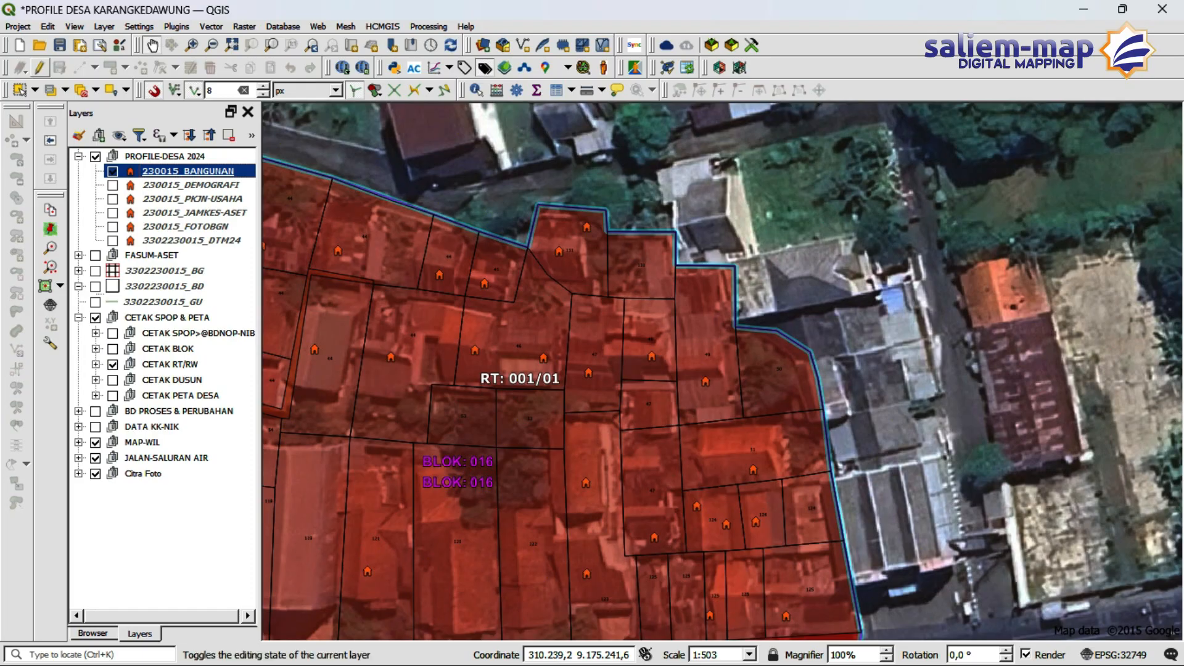
left_click(40, 67)
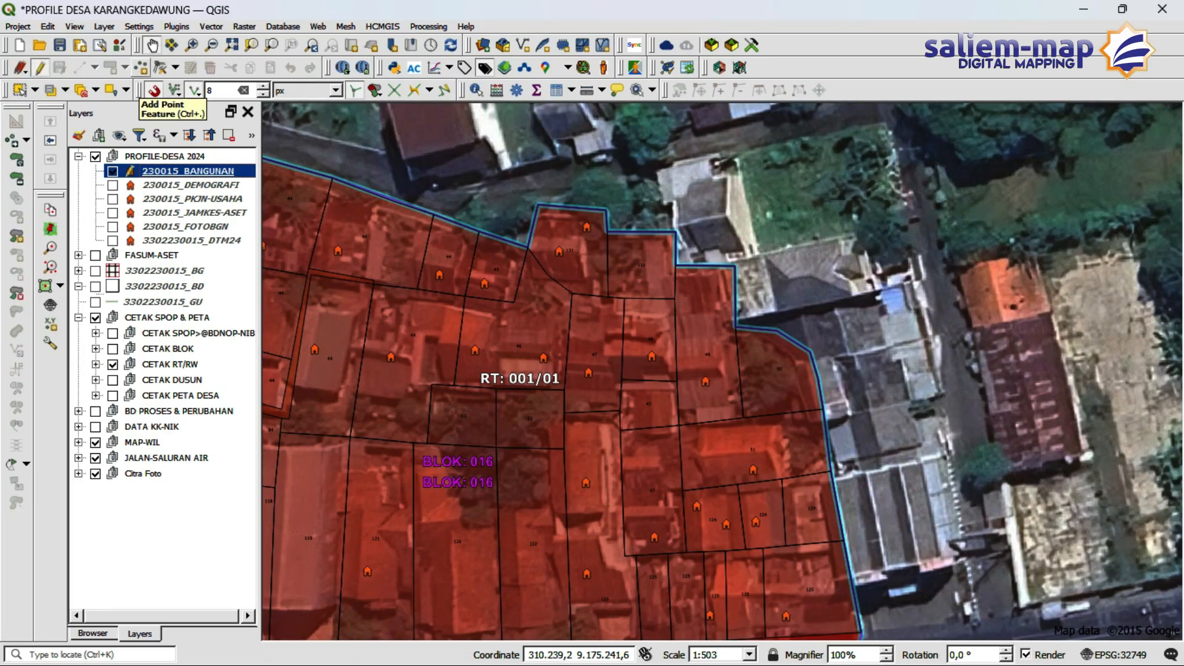
left_click(141, 68)
scroll(850, 356, "up", 1)
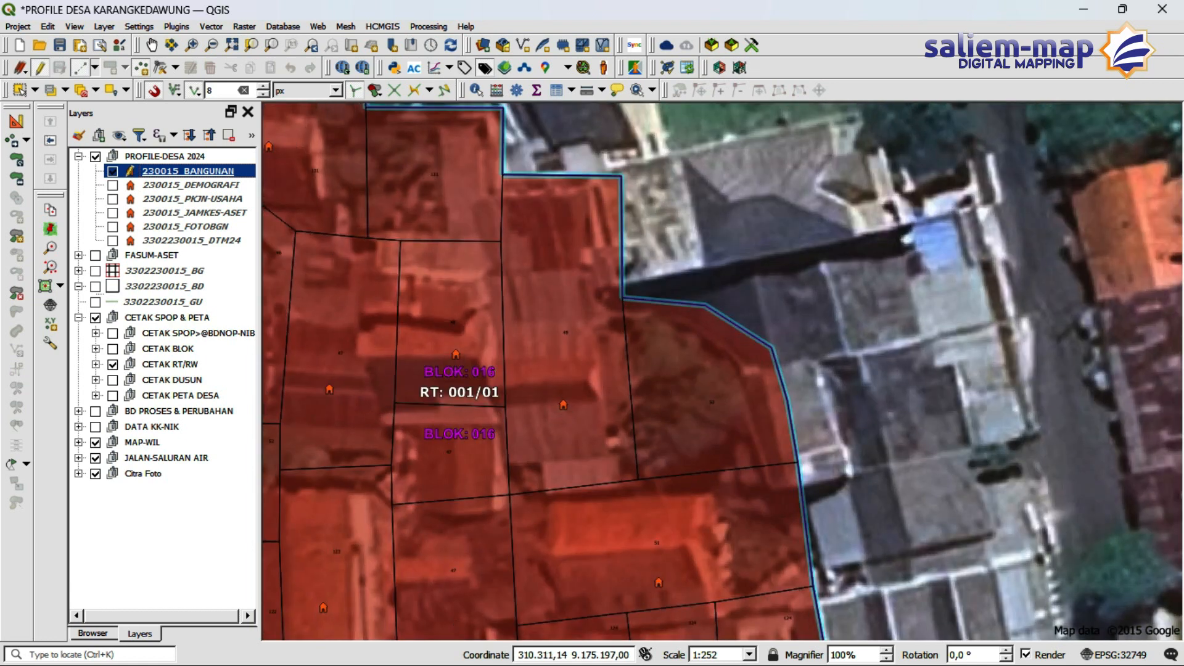
left_click(699, 389)
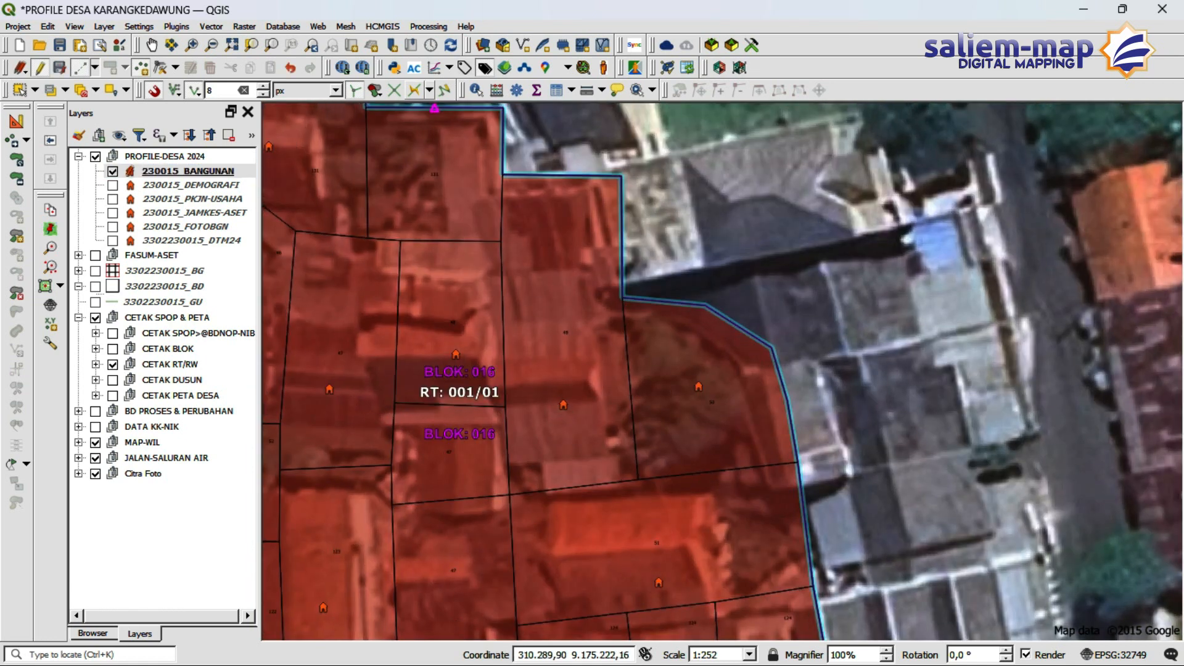
Set the new building point's 011 JENIS BANGUNAN to PERUMAHAN, save the layer edits and end editing of 230015_BANGUNAN.
left_click(477, 90)
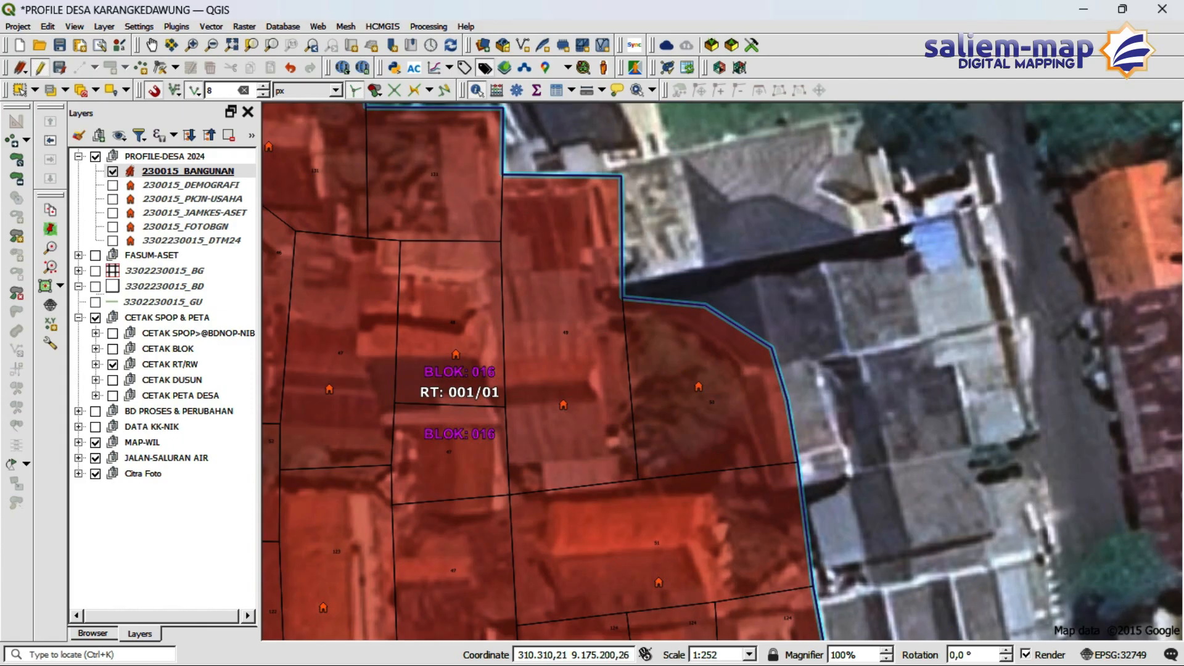
left_click(699, 387)
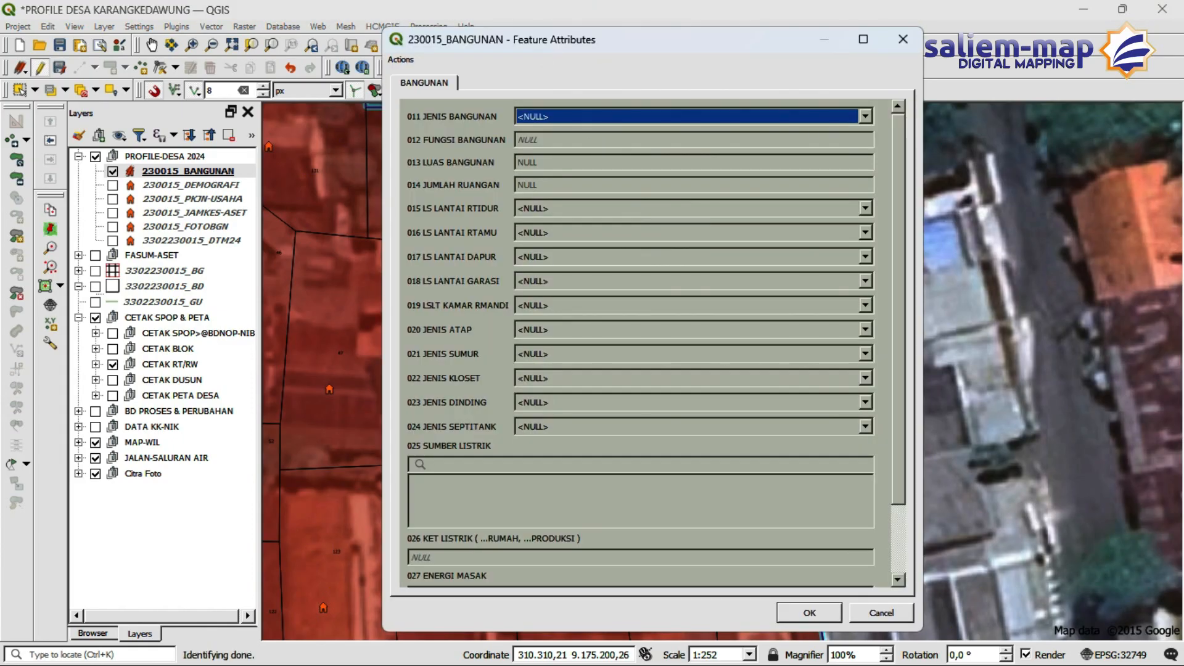
left_click(597, 117)
scroll(596, 169, "up", 1)
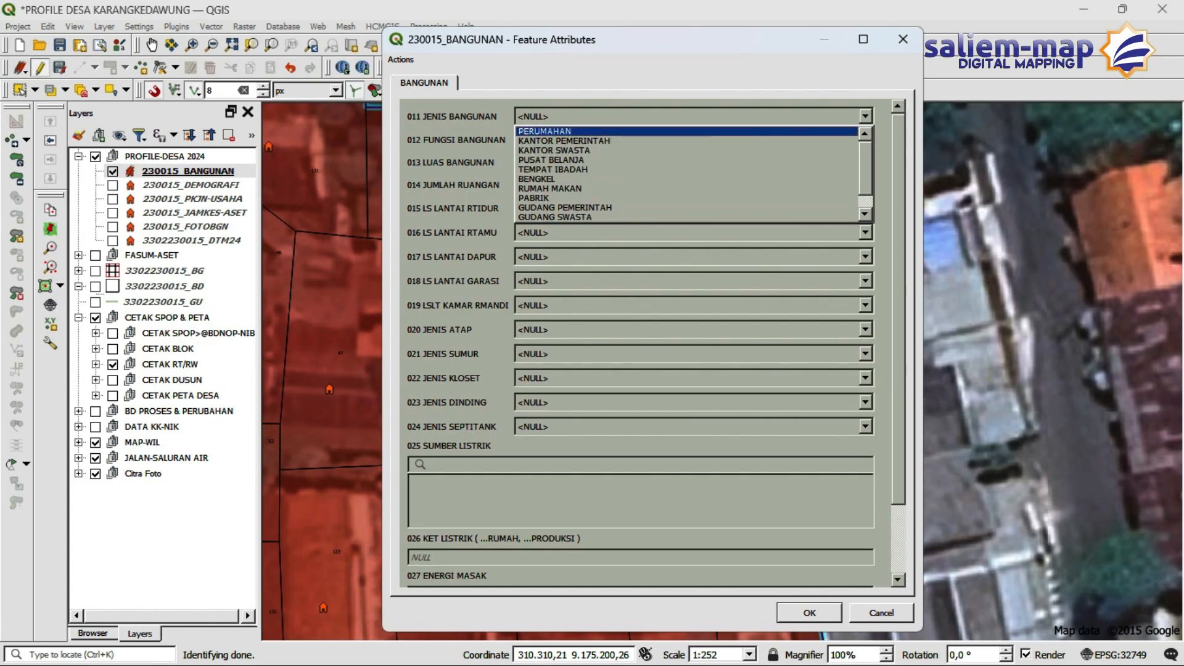
left_click(639, 132)
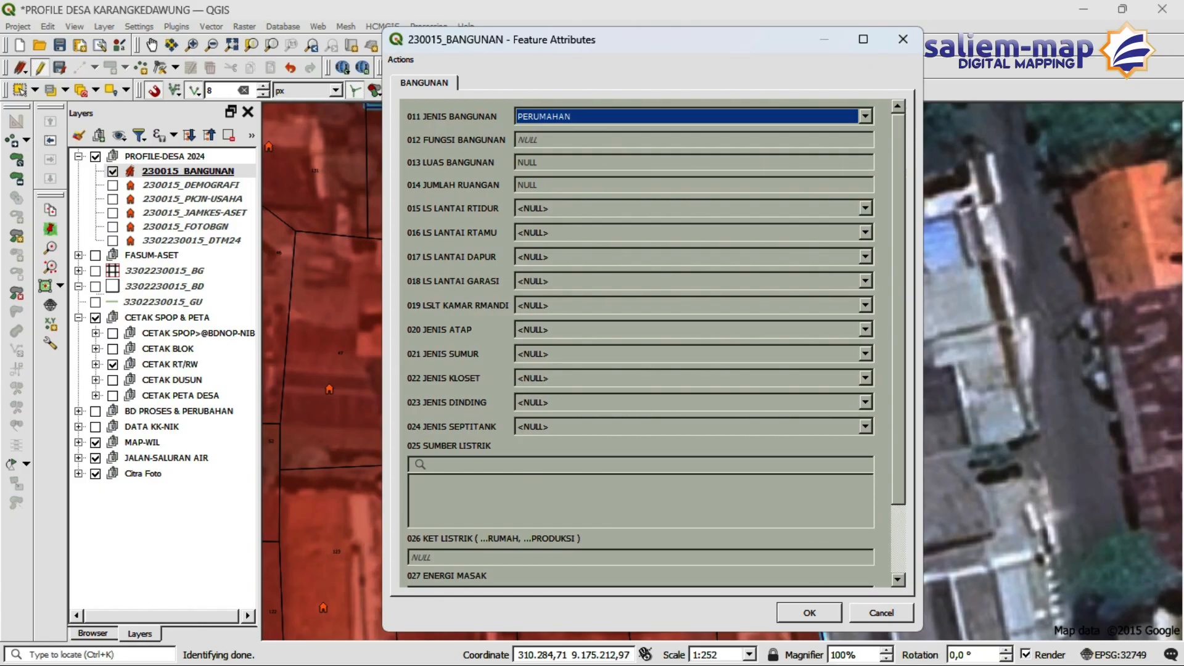
left_click(810, 613)
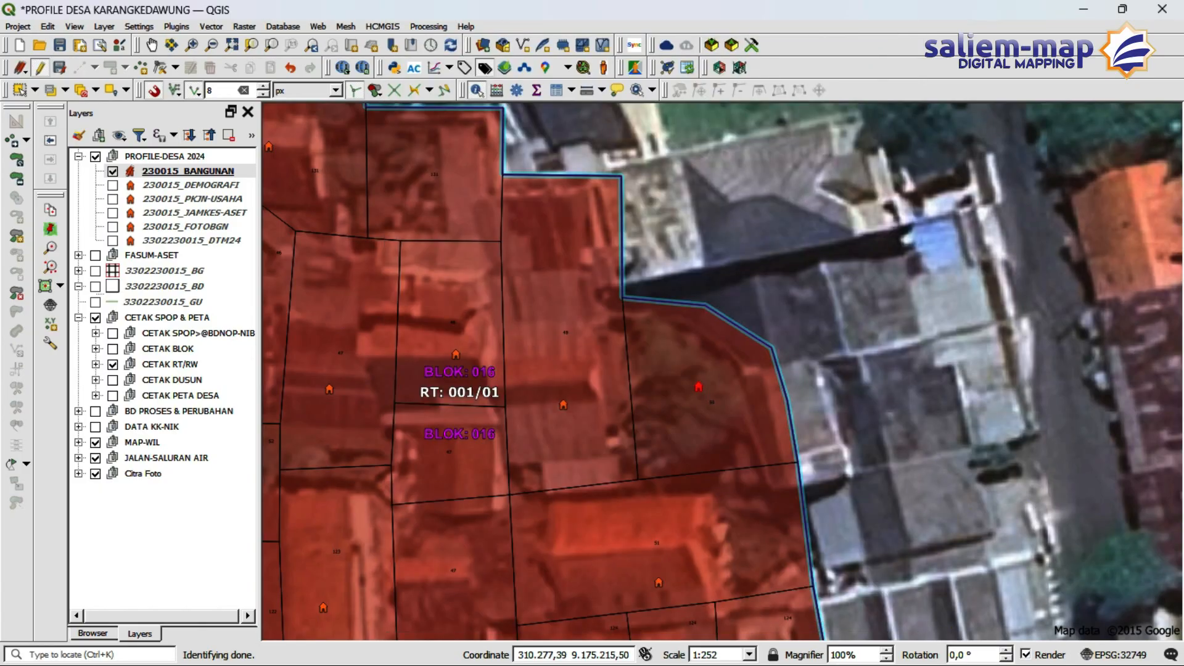
left_click(59, 67)
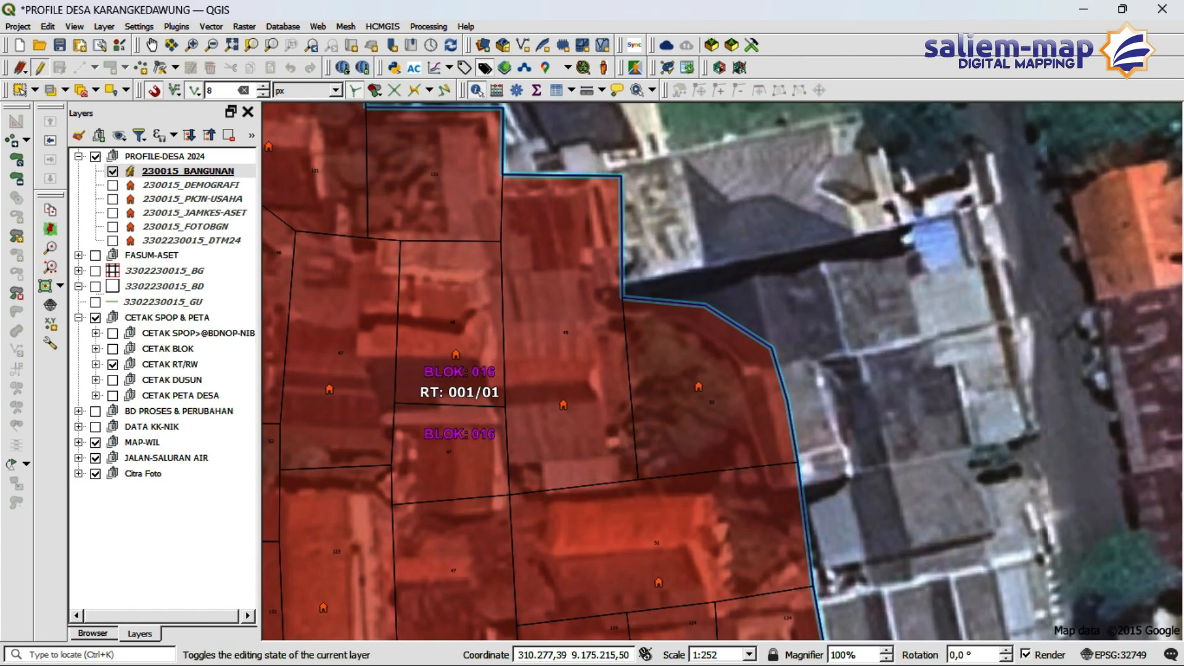
left_click(40, 67)
Show 230015_DEMOGRAFI instead of 230015_BANGUNAN, make it editable and open the attribute form of the new building point.
left_click(112, 171)
left_click(113, 185)
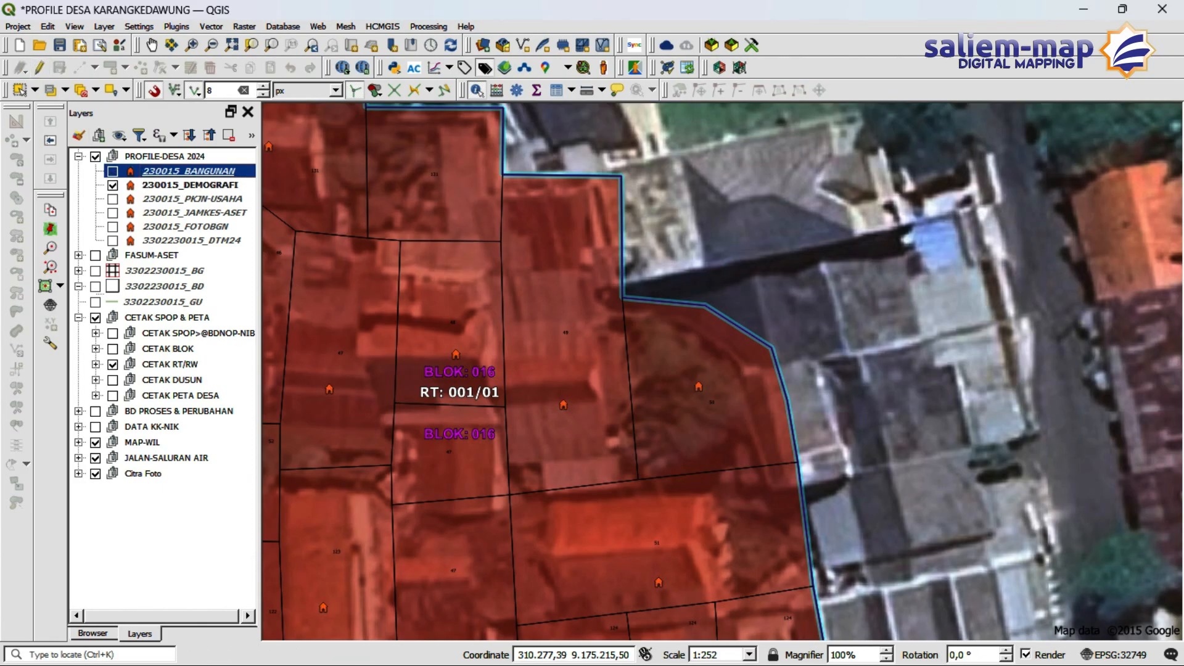
left_click(190, 185)
left_click(39, 67)
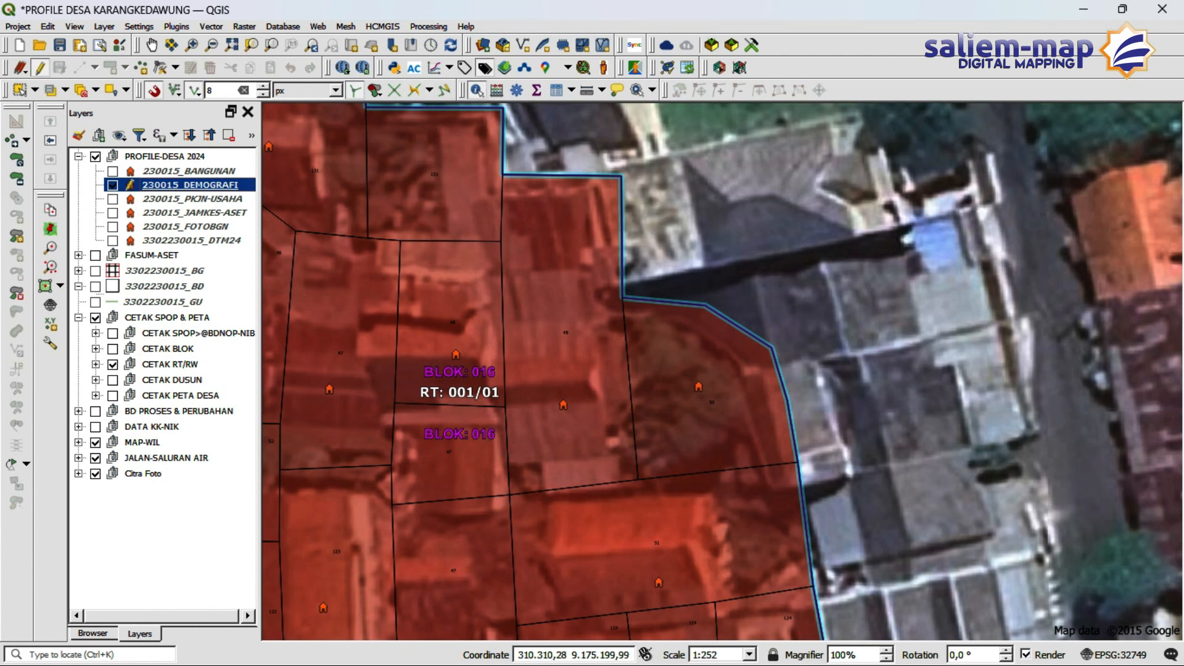
left_click(564, 405)
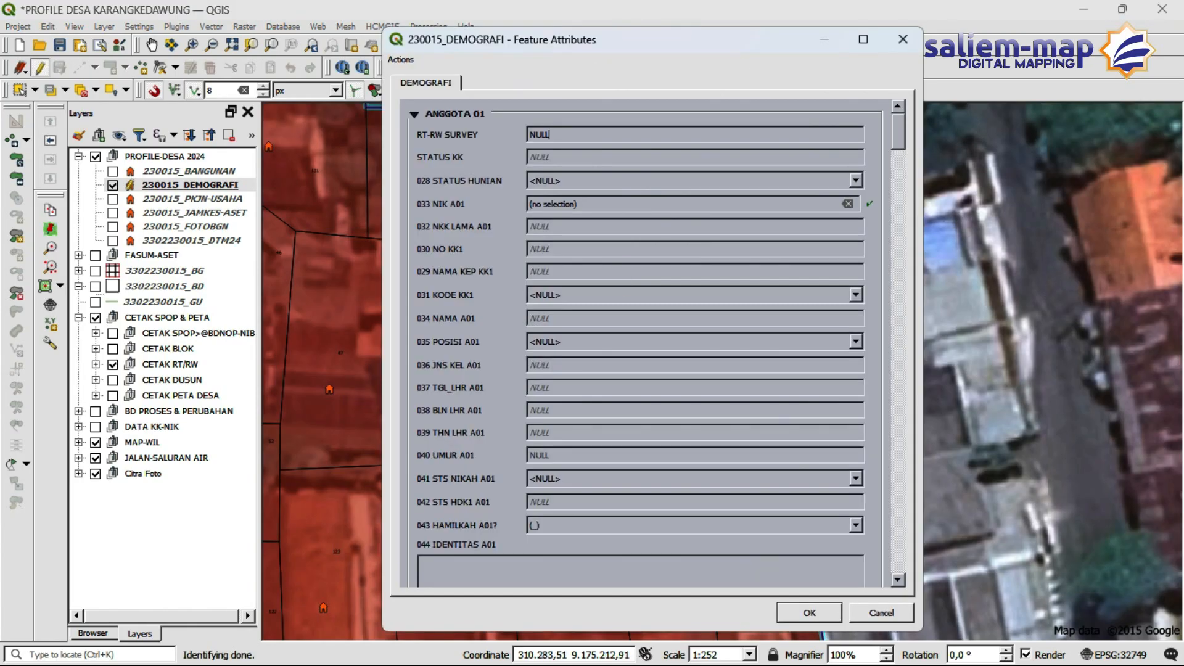
left_click_drag(630, 43, 609, 58)
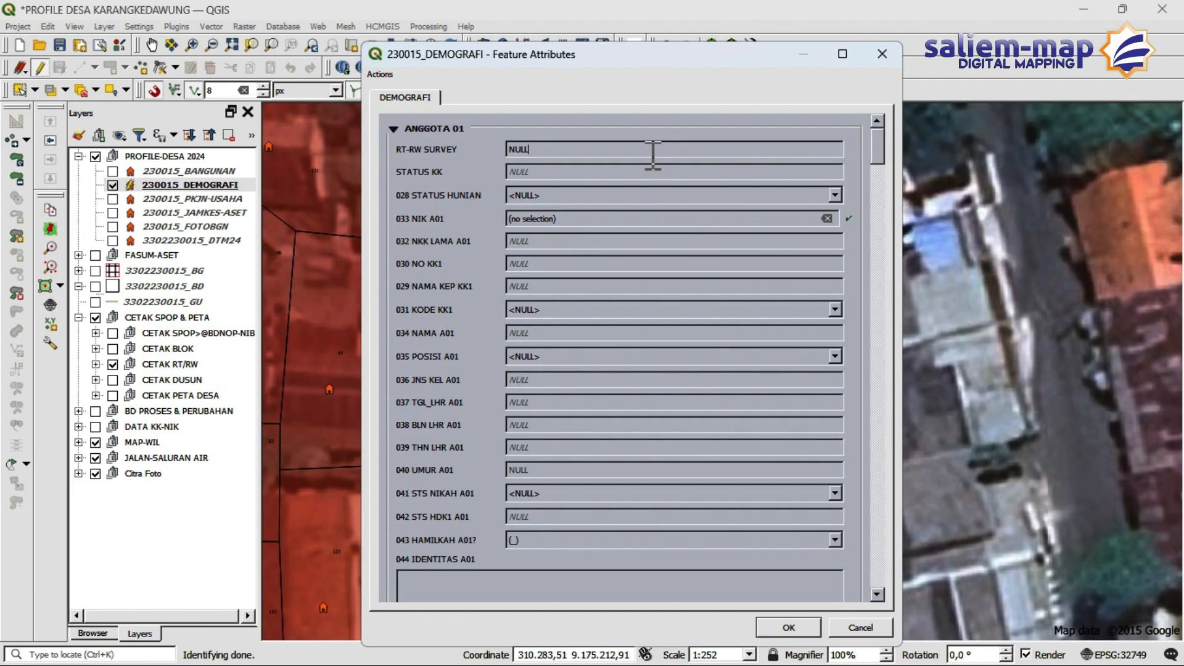
Set 028 STATUS HUNIAN to MILIK SENDIRI and fill 033 NIK A01 with a resident's ID number from the suggestions starting with 33.
left_click(835, 196)
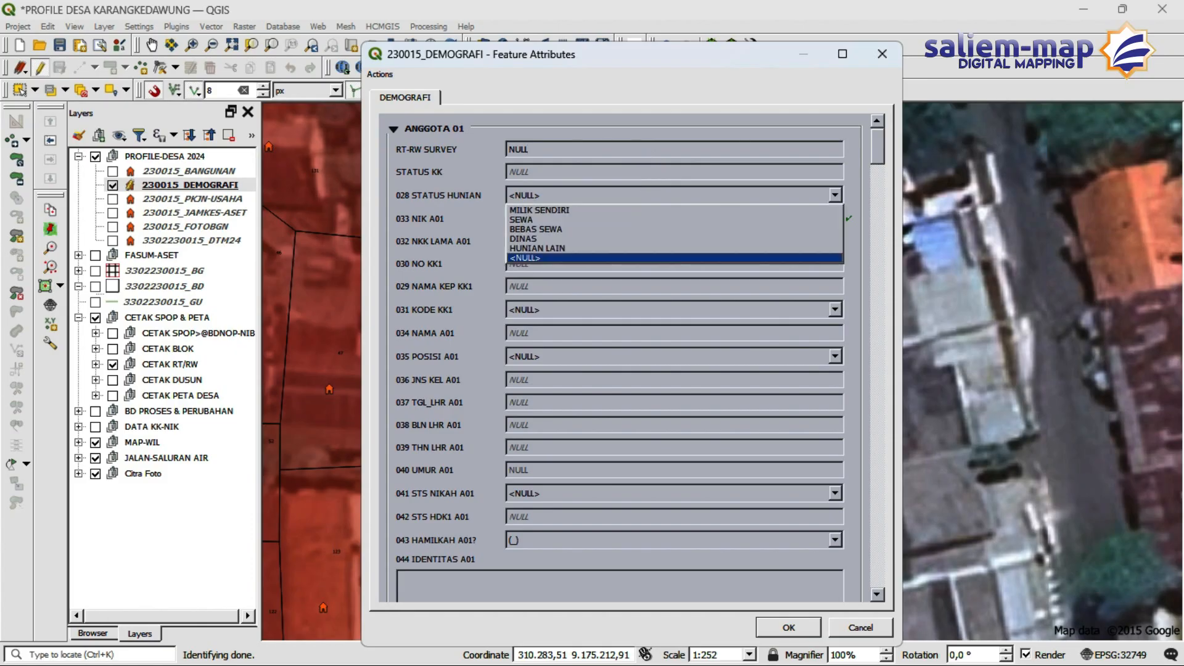
left_click(537, 211)
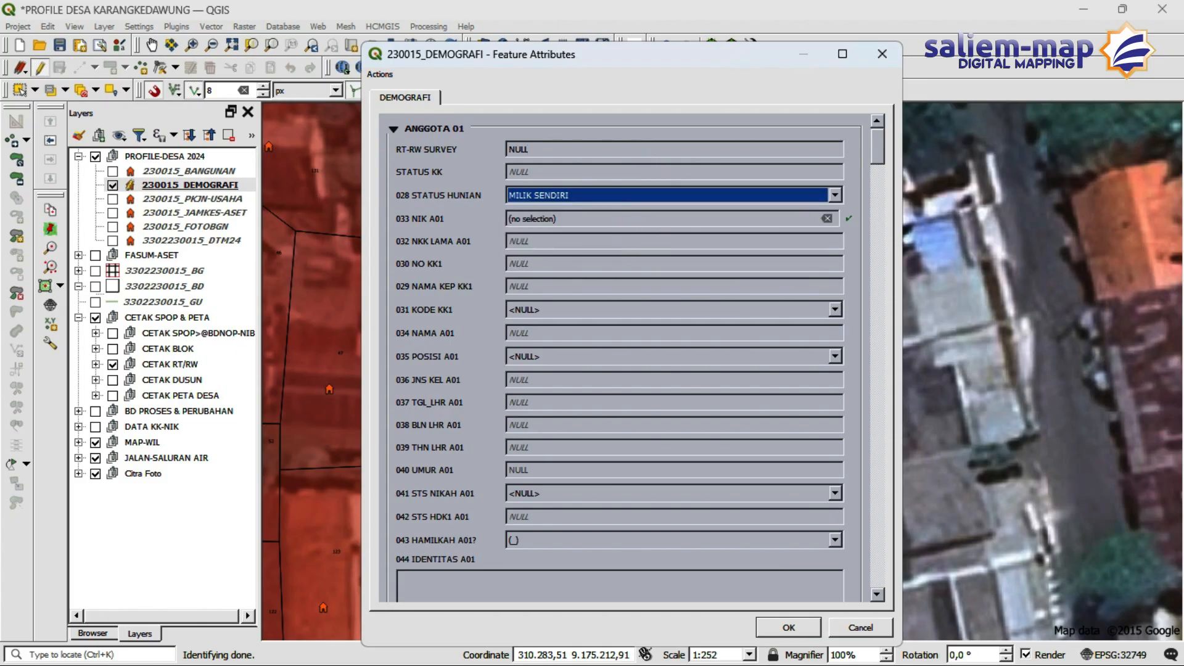
triple_click(611, 225)
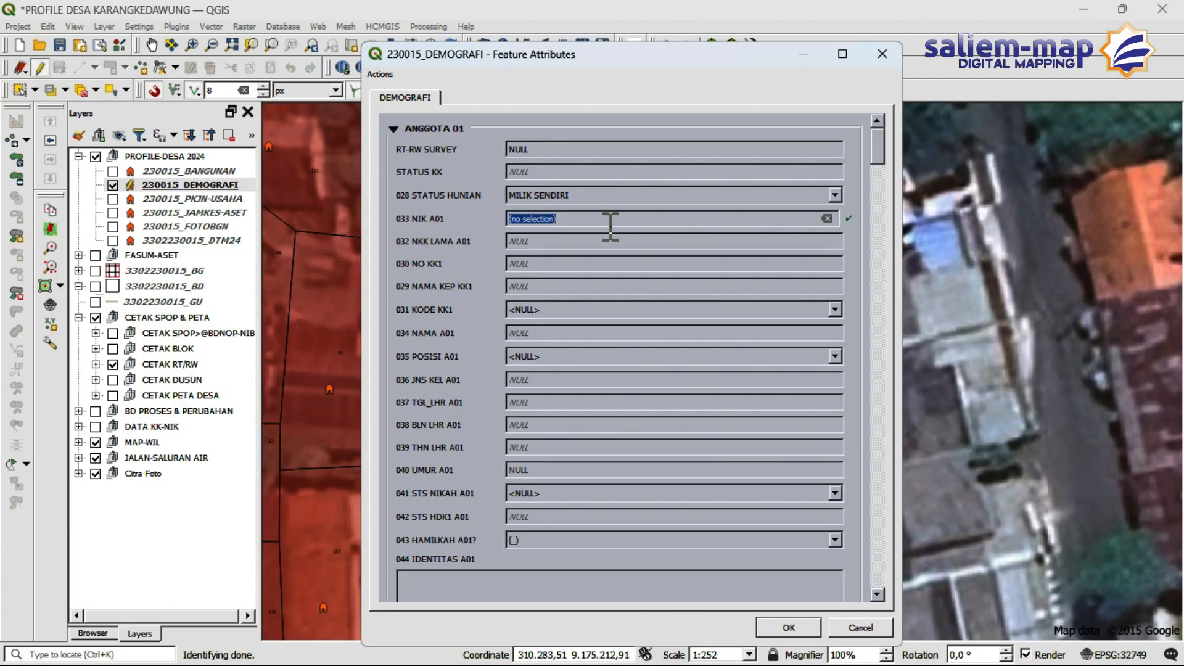
type("33")
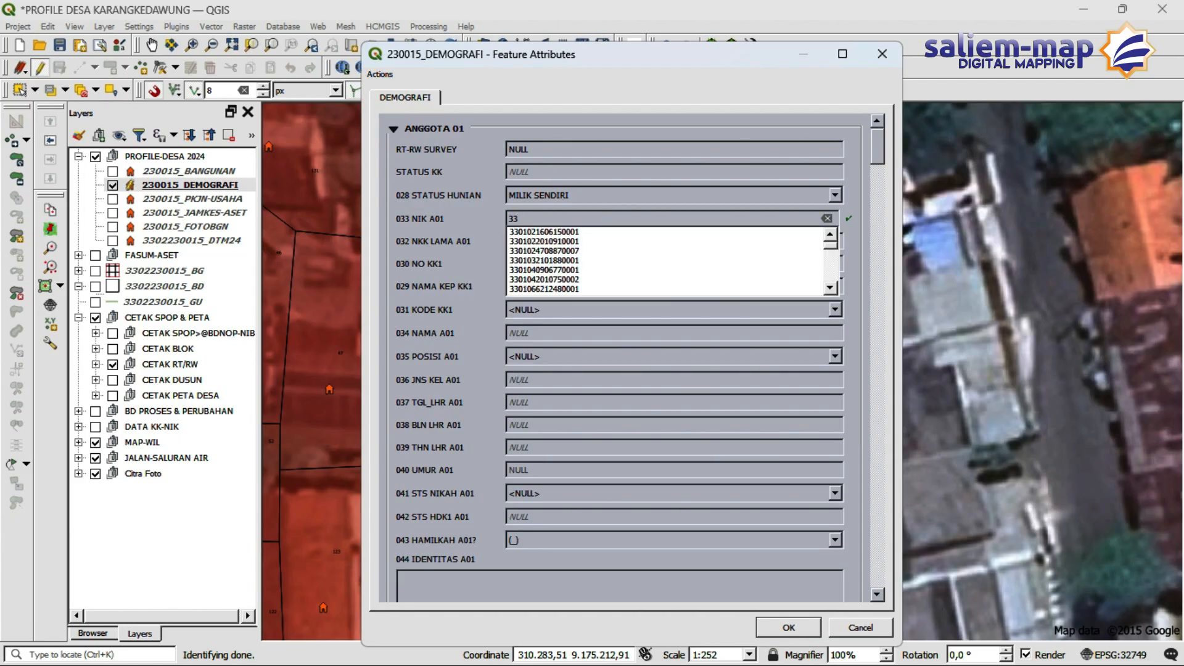
scroll(543, 260, "down", 5)
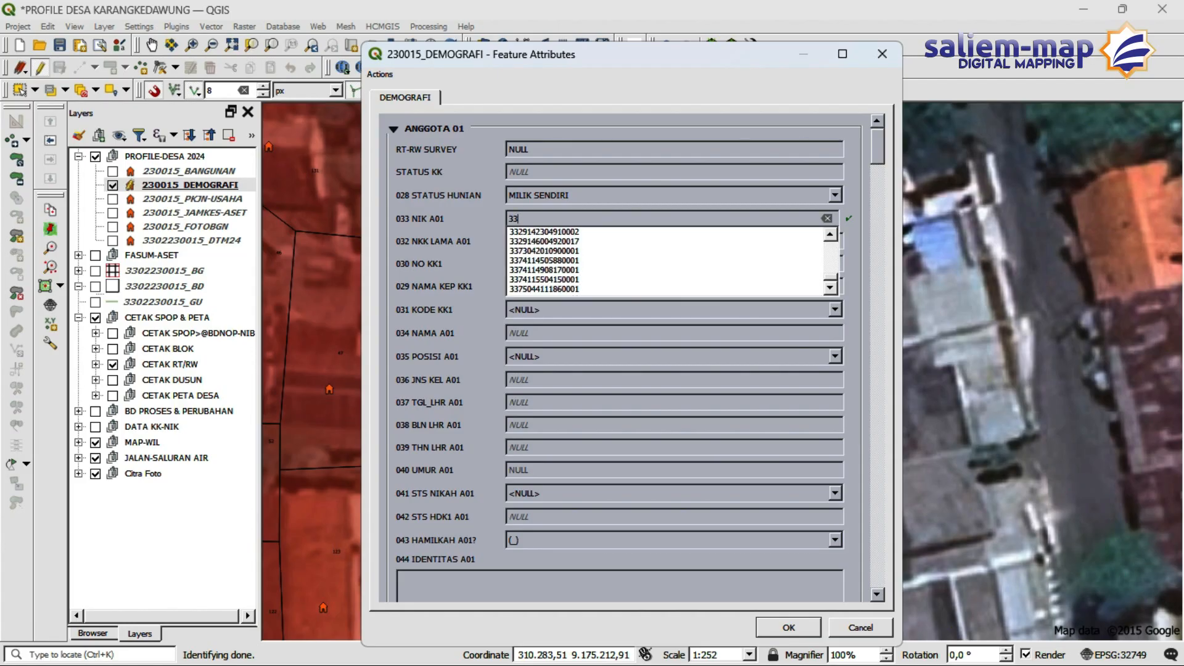
left_click(731, 281)
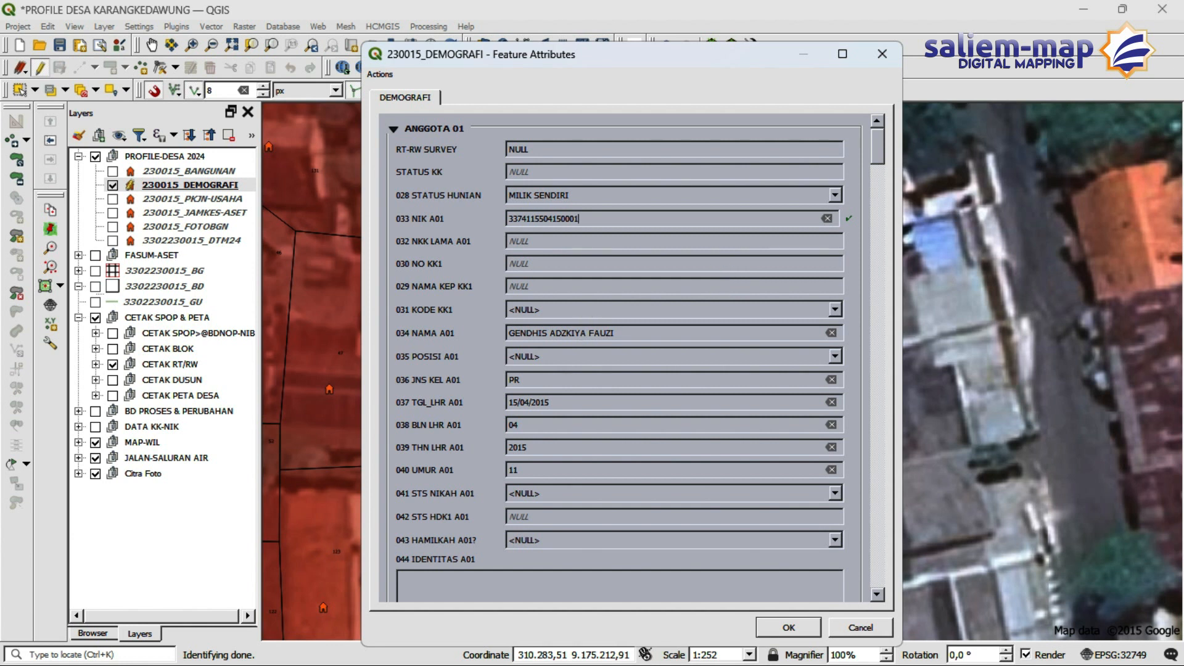
Set 031 KODE KK1 to 1 KK SESUAI and accept the demographic form.
left_click(835, 310)
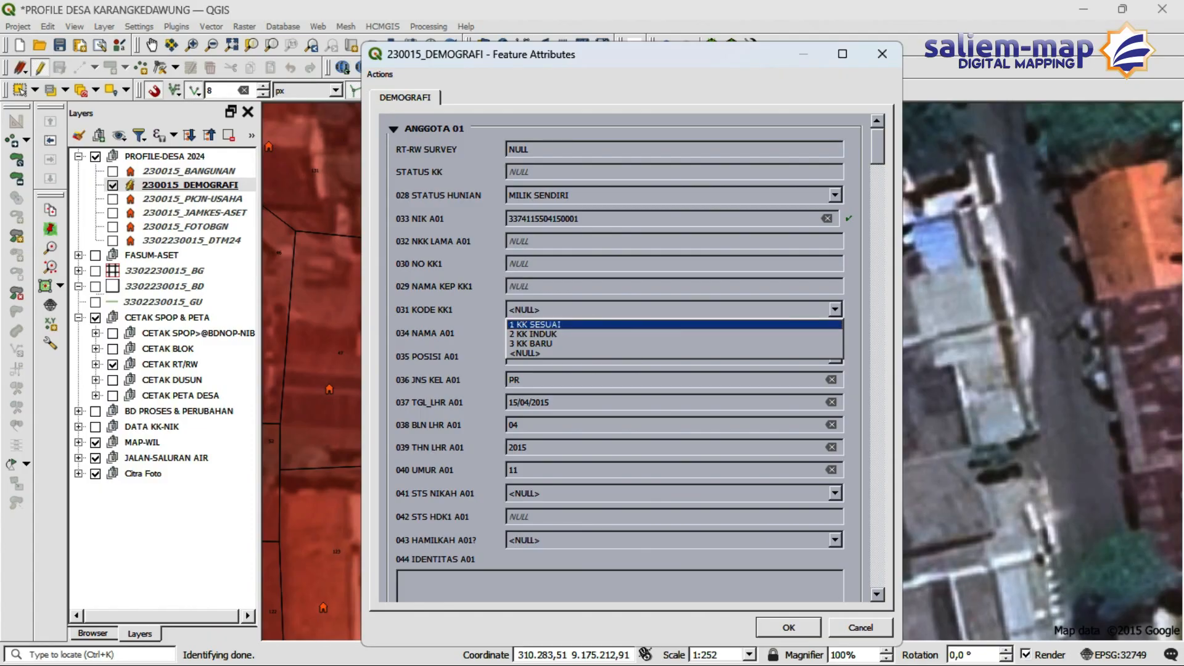
key("Return")
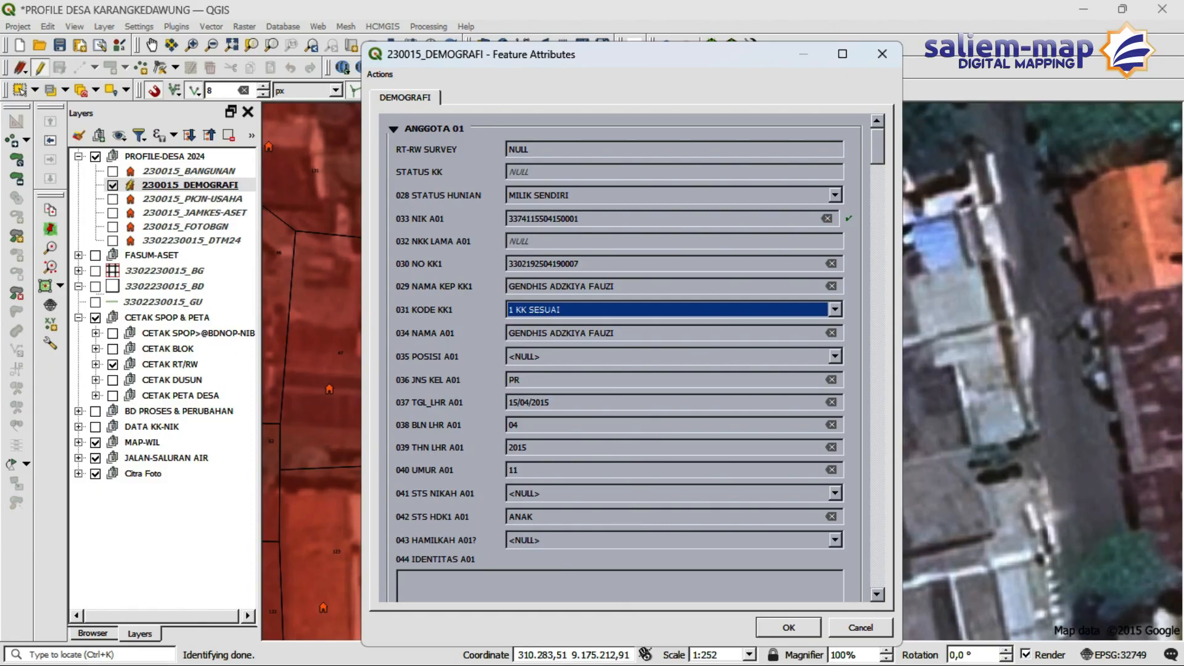
key("Return")
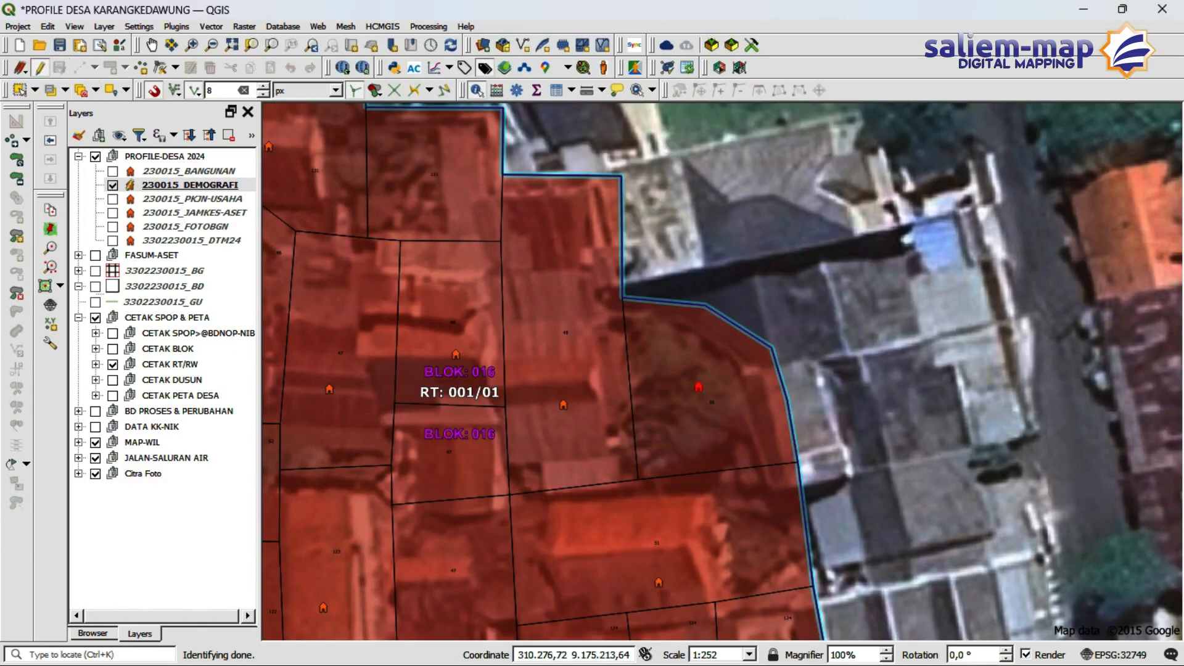
Reopen the print layout 07 CETAK RT-RW and refresh its view to update the attribute table.
left_click(18, 27)
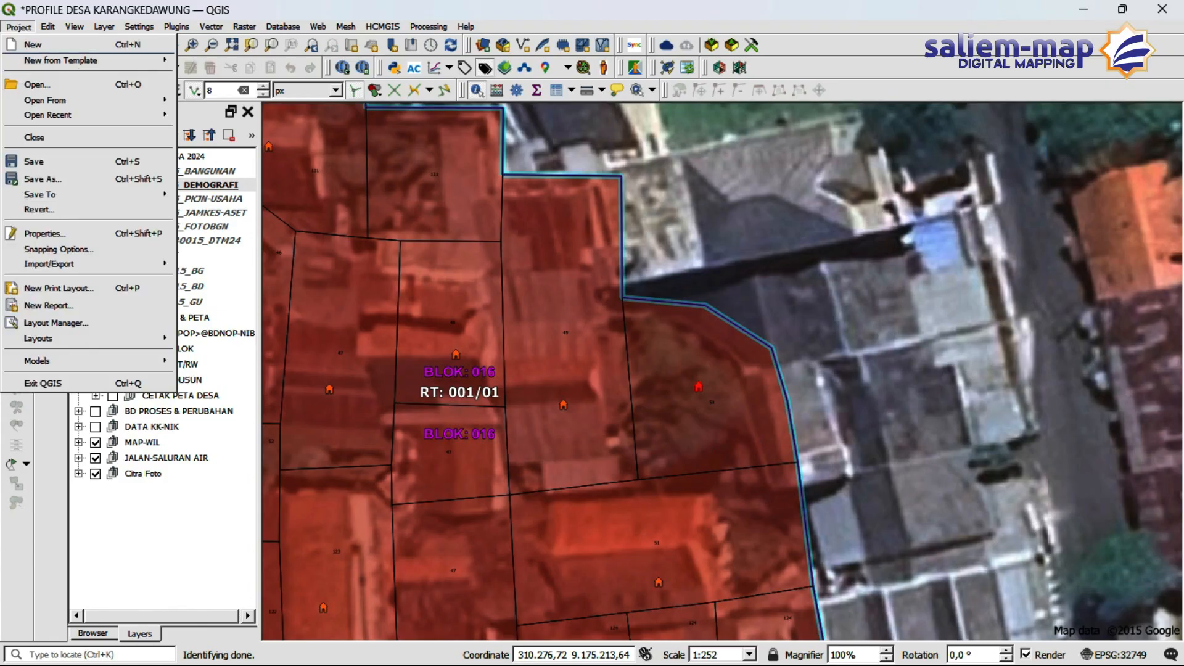
mouse_move(87, 339)
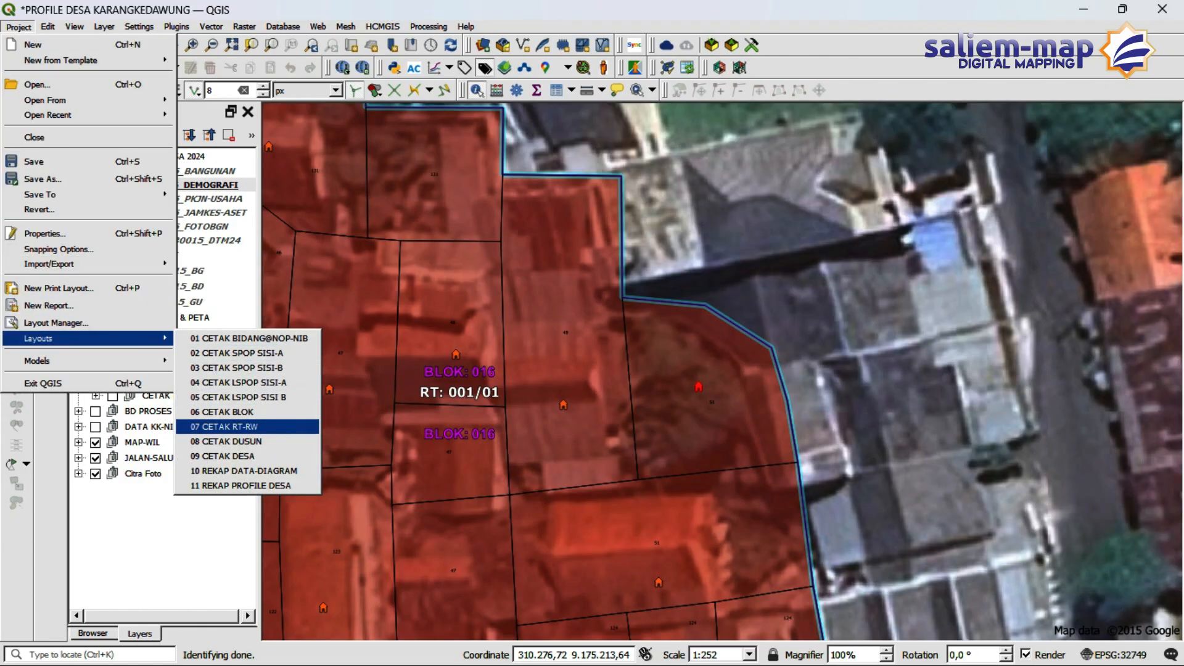
left_click(223, 426)
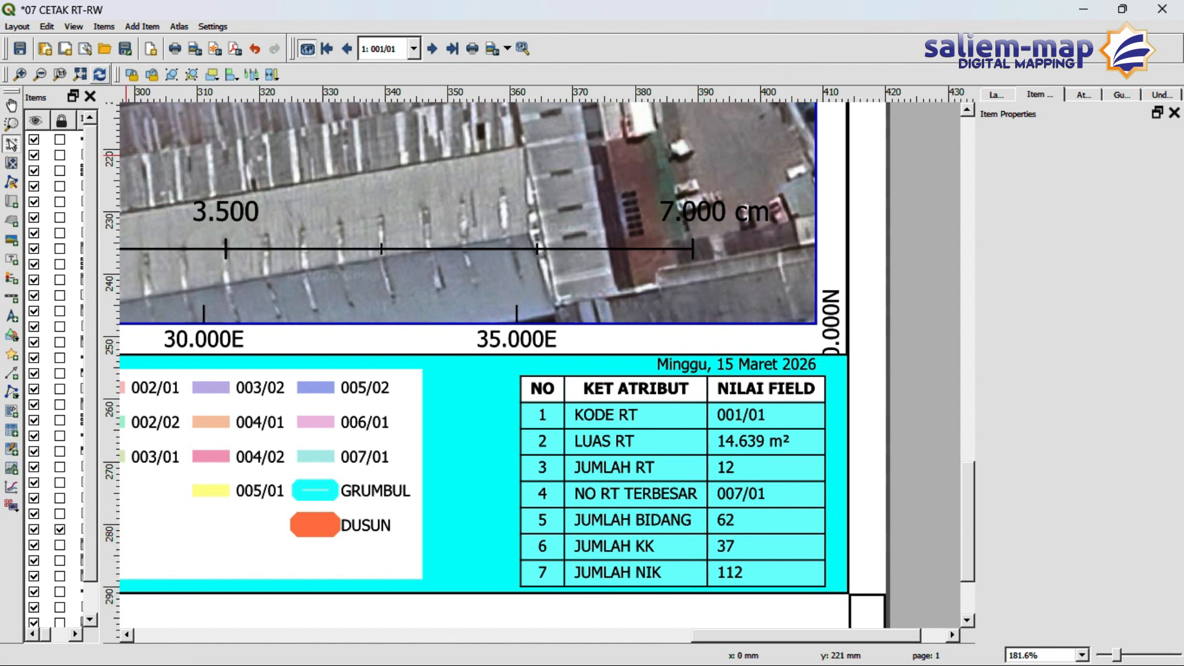
left_click(99, 74)
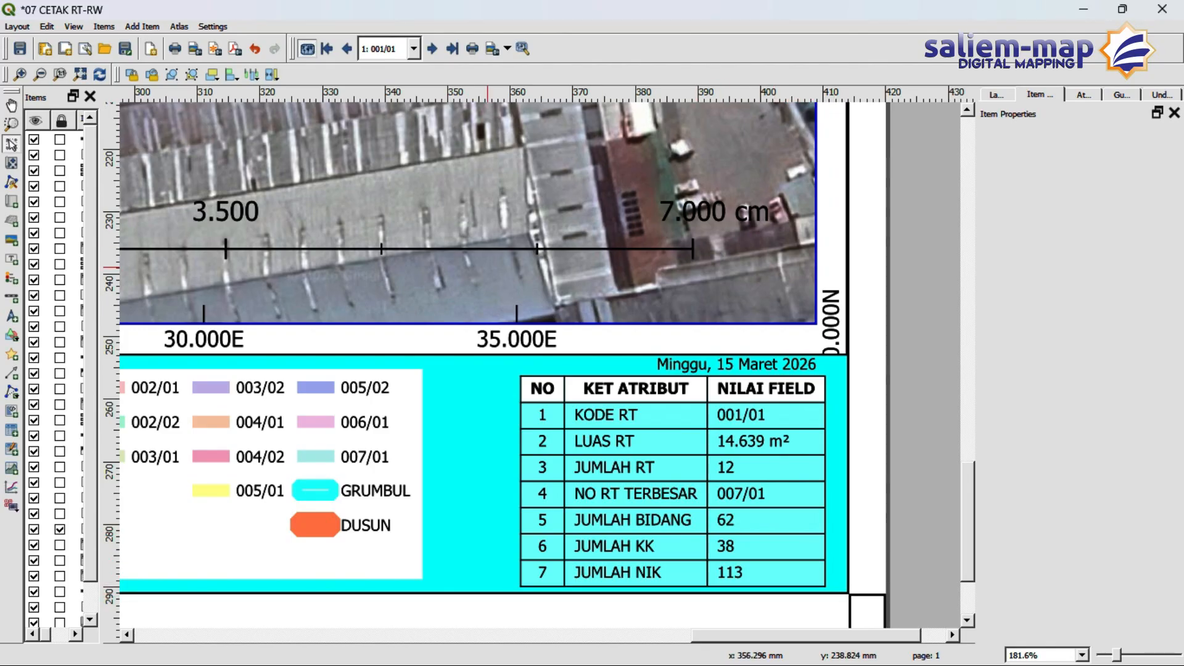
Examine the refreshed attribute table, legend and RT 001/01 parcels on the atlas page, and return to the main map window.
left_click(12, 105)
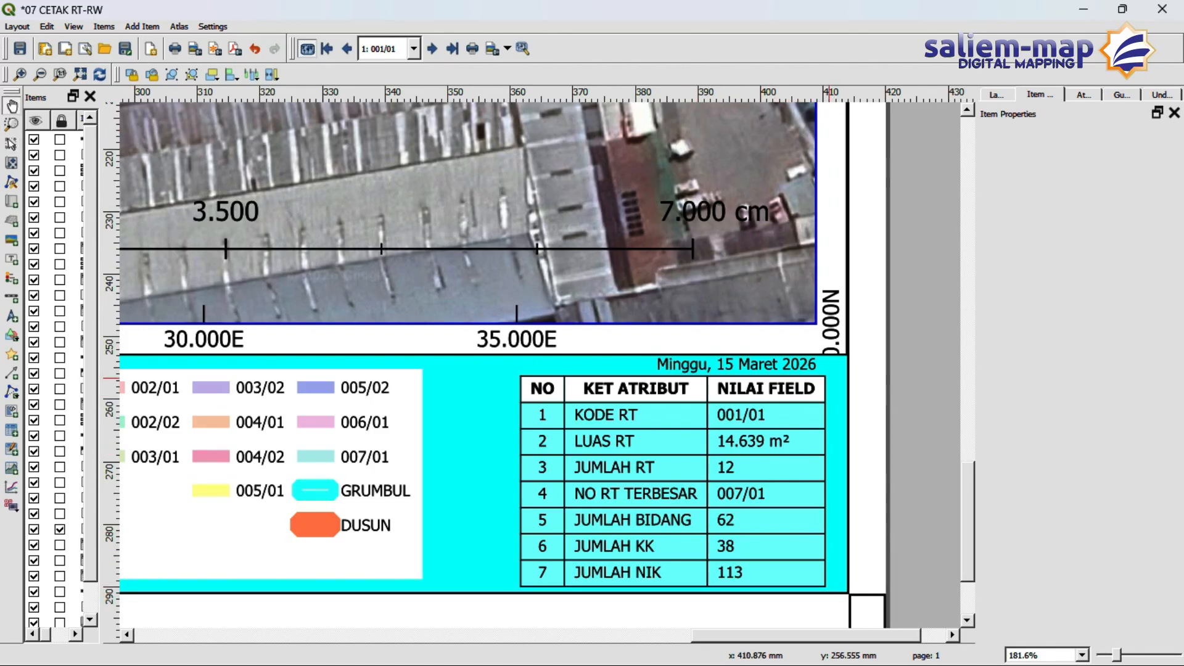
scroll(829, 377, "down", 1)
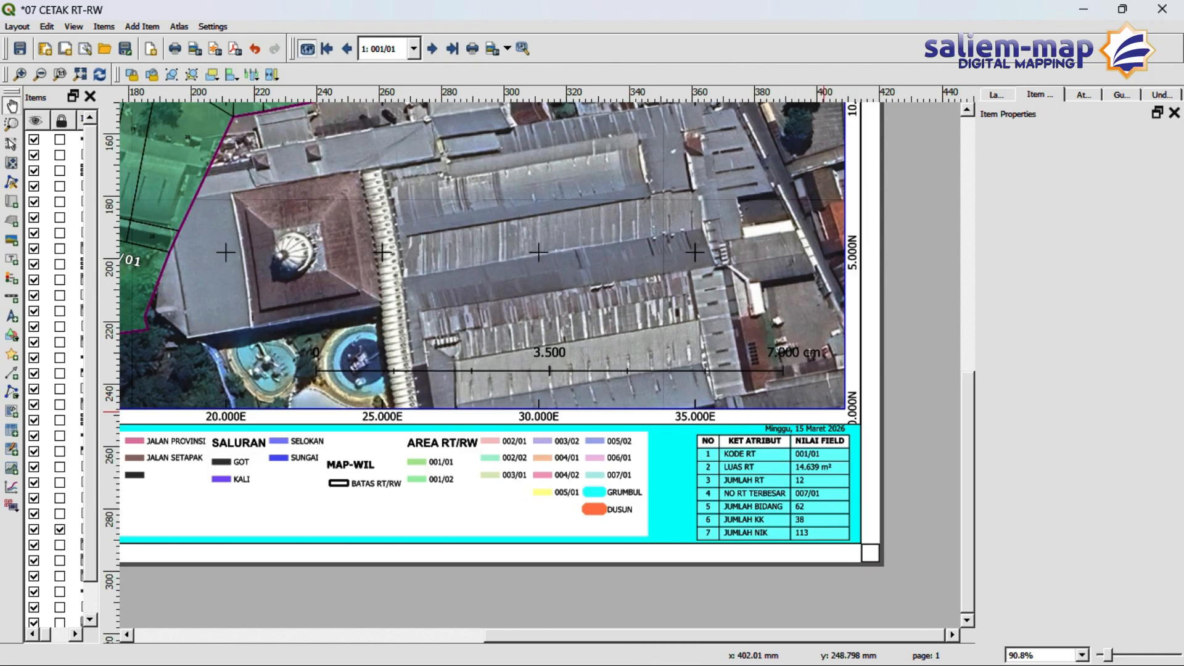
scroll(824, 483, "down", 1)
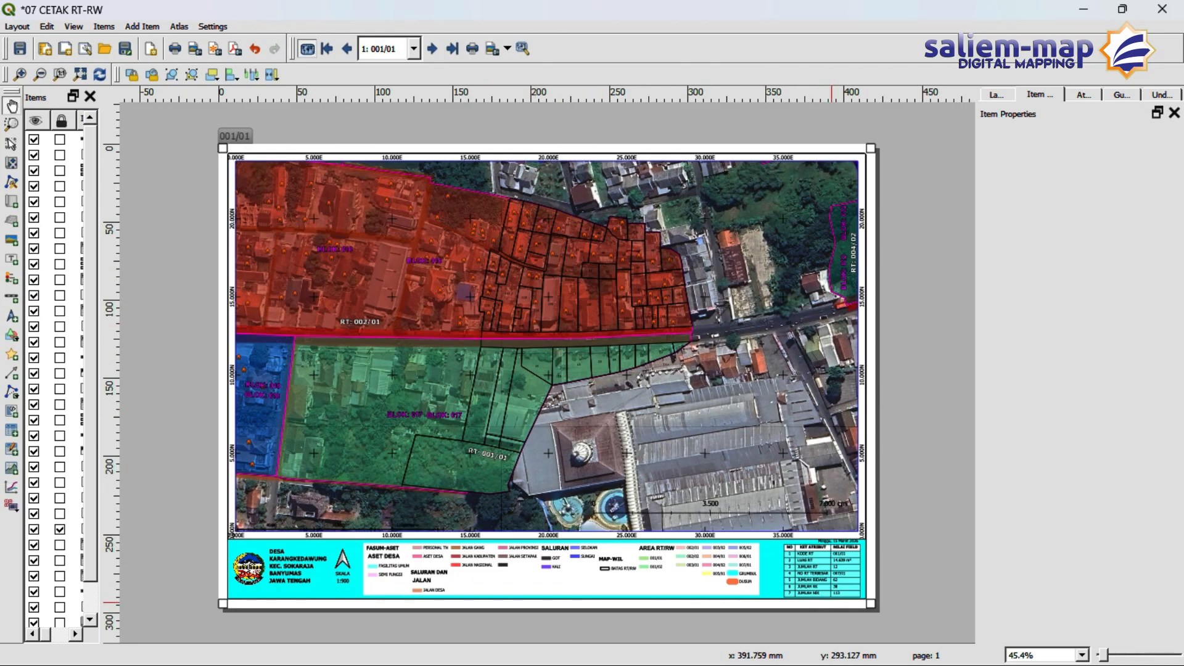
scroll(832, 603, "up", 1)
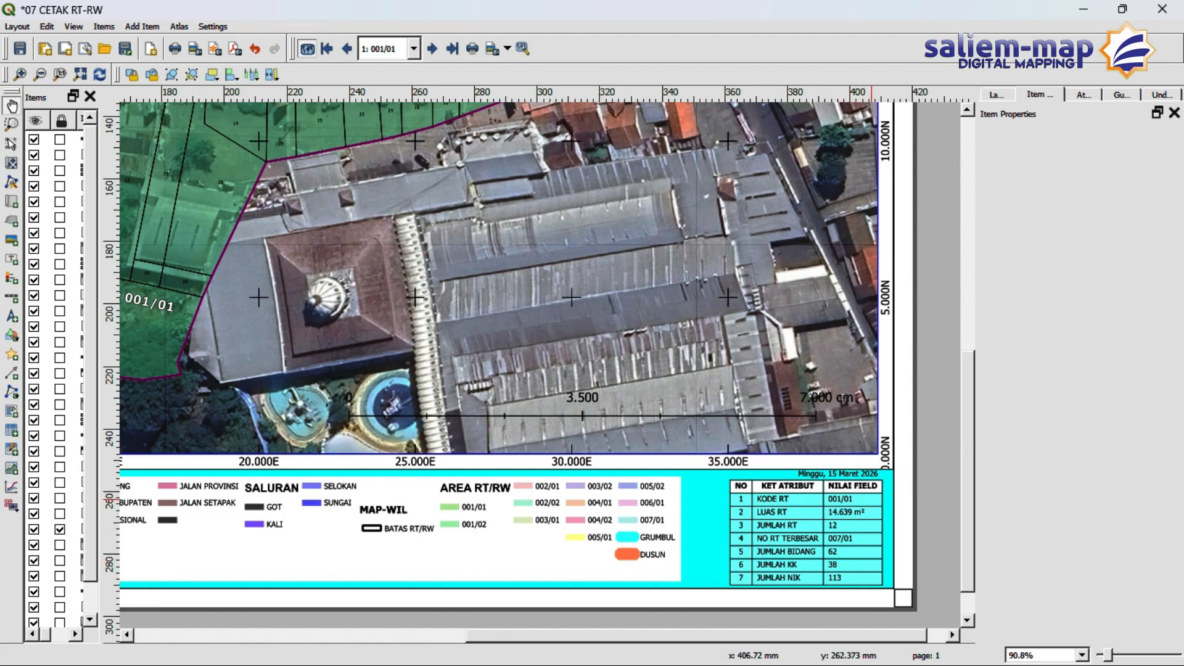
scroll(873, 507, "down", 1)
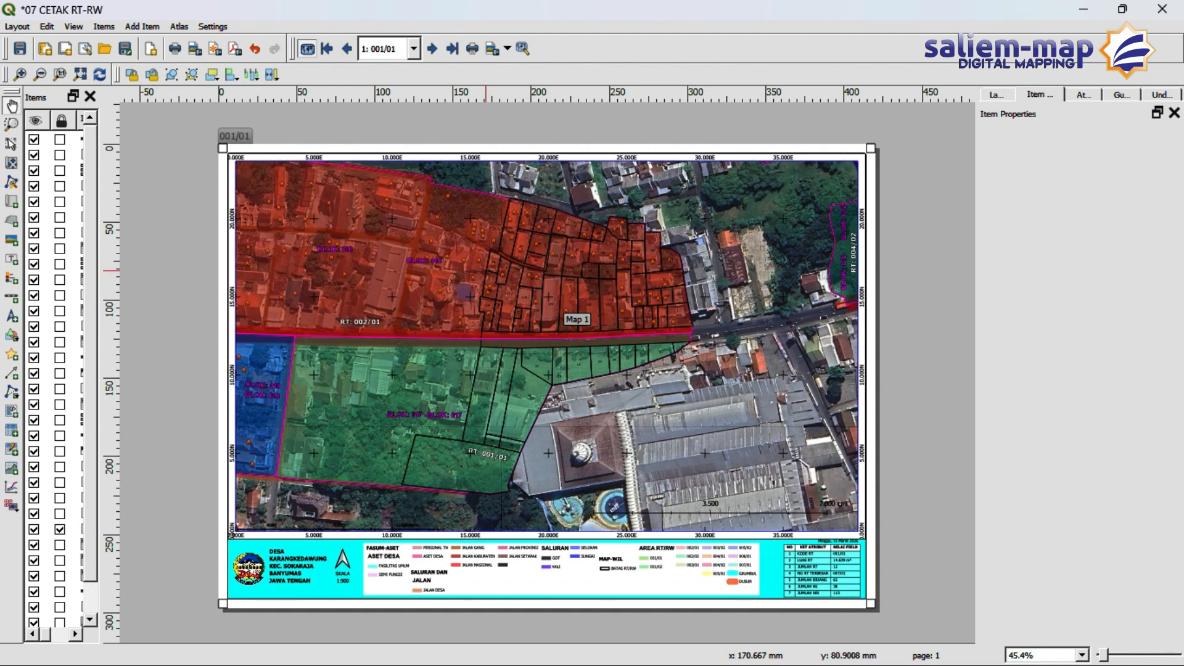
scroll(487, 277, "up", 1)
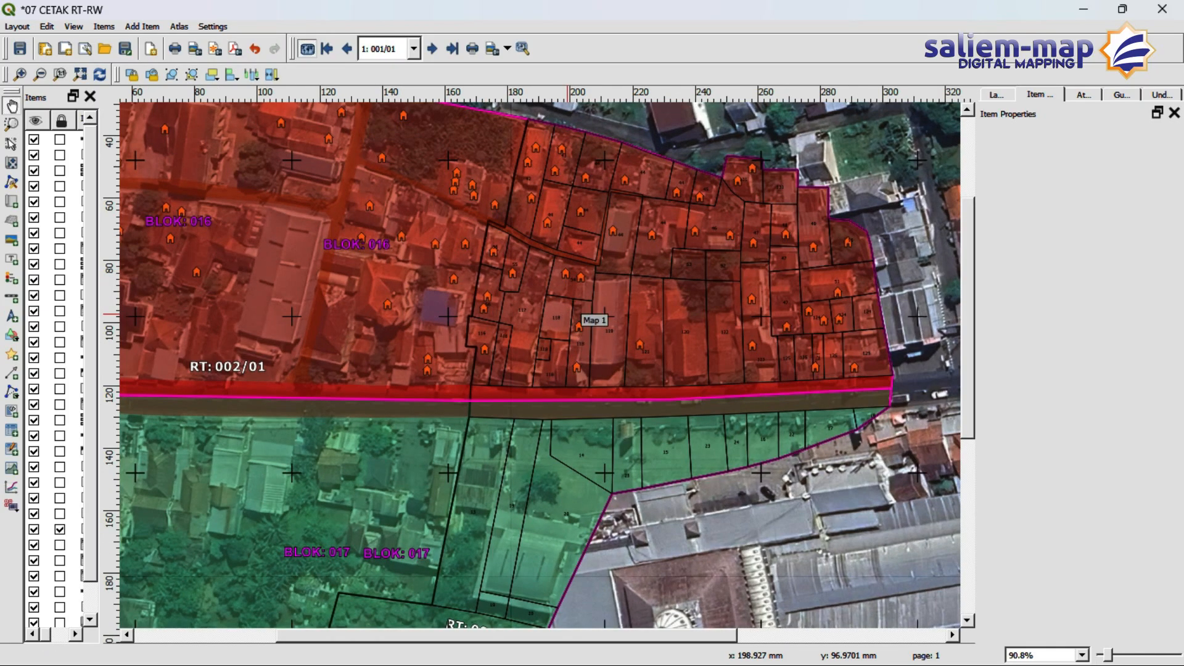
scroll(567, 318, "down", 1)
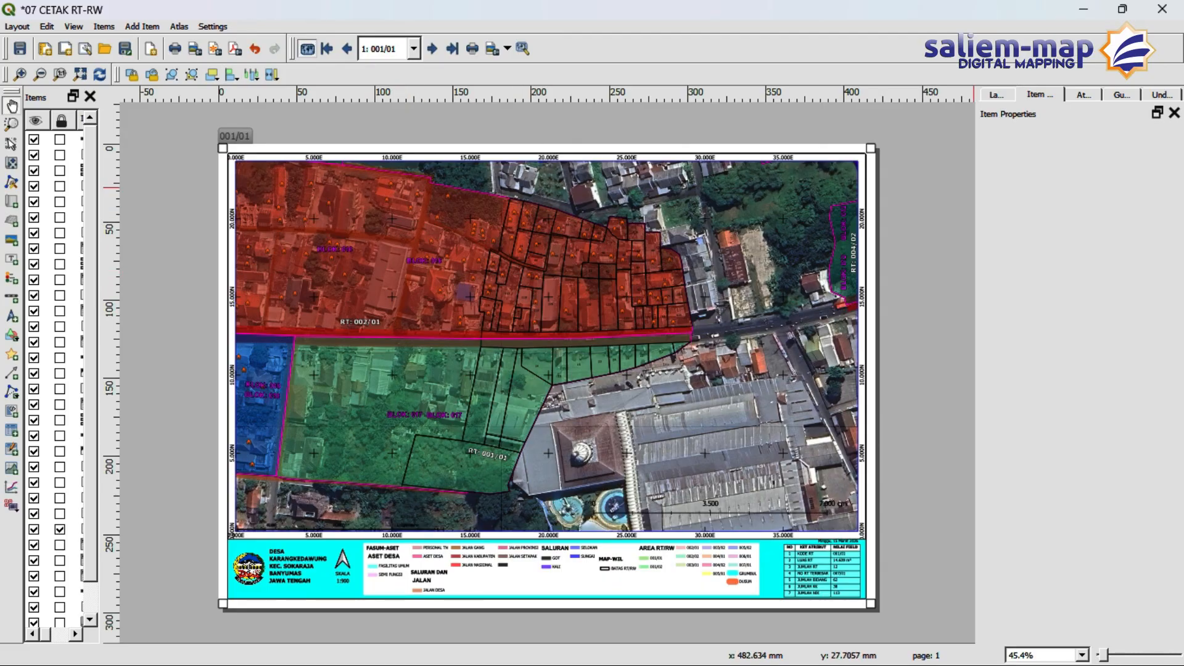
left_click(1084, 8)
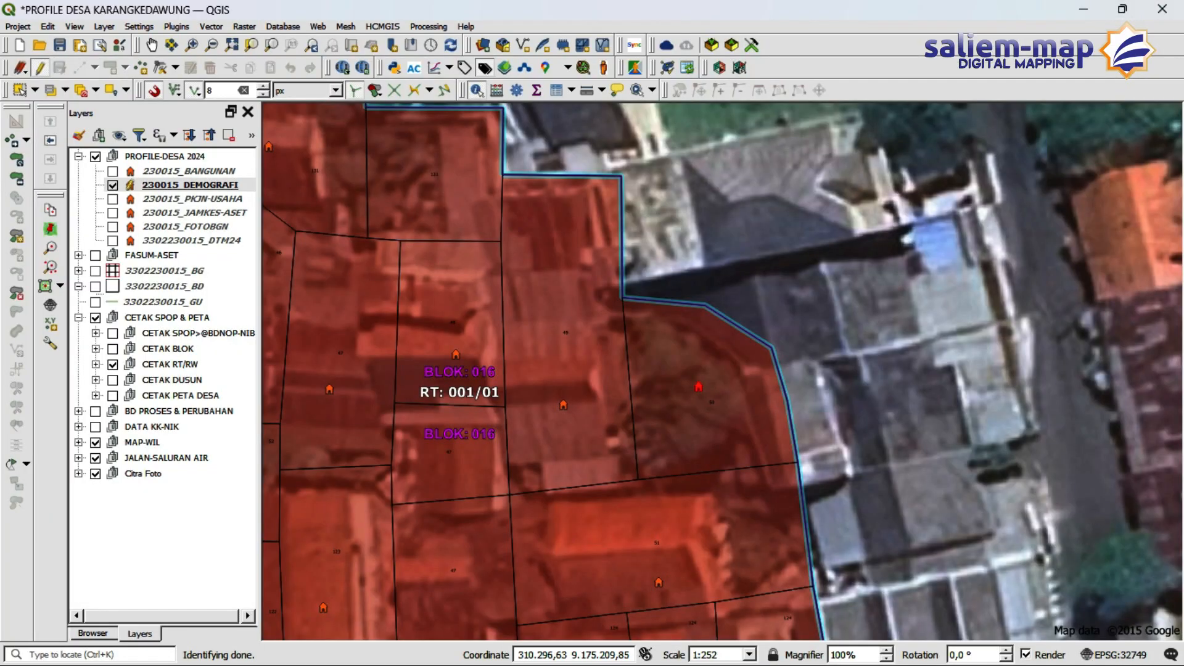
Turn off the PROFILE-DESA 2024 group's visibility and select the CETAK RT/RW group to show the RT 001/01 print layers.
scroll(702, 303, "down", 4)
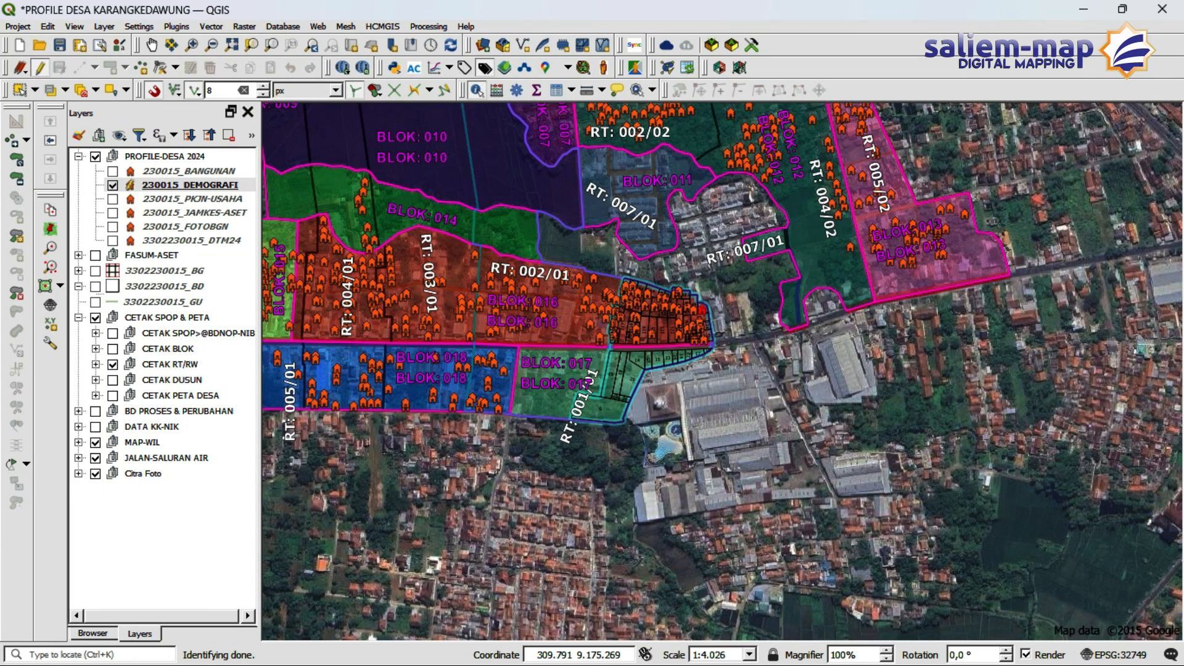
left_click(113, 184)
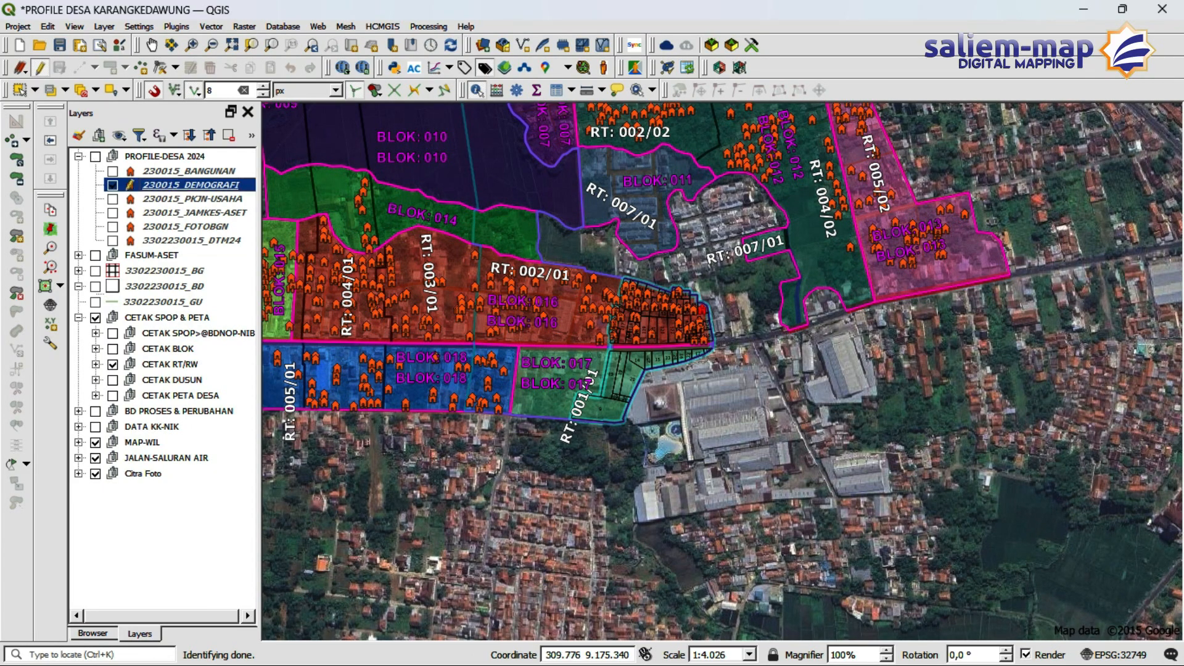
scroll(636, 341, "up", 1)
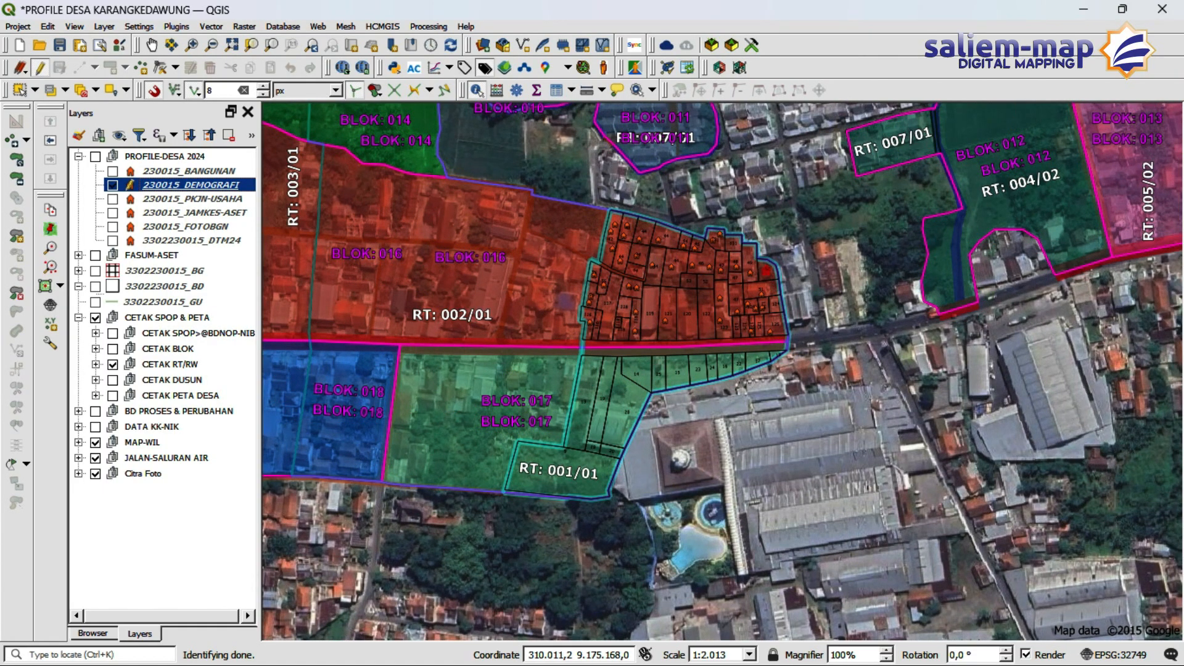
left_click(167, 317)
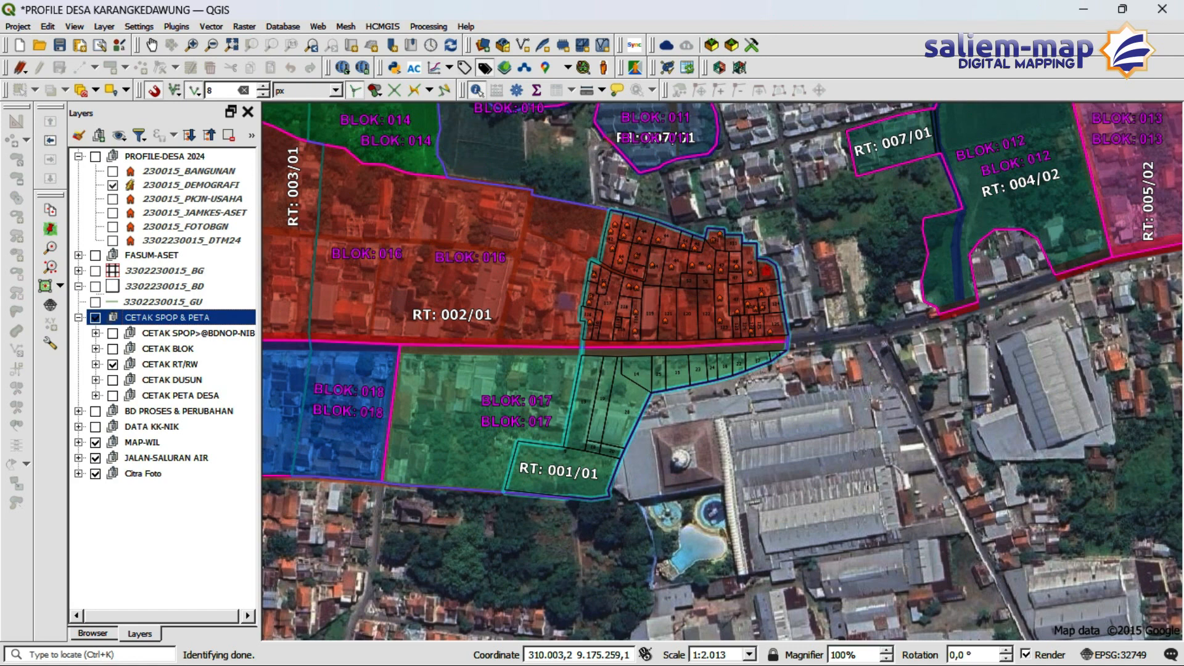
left_click(169, 365)
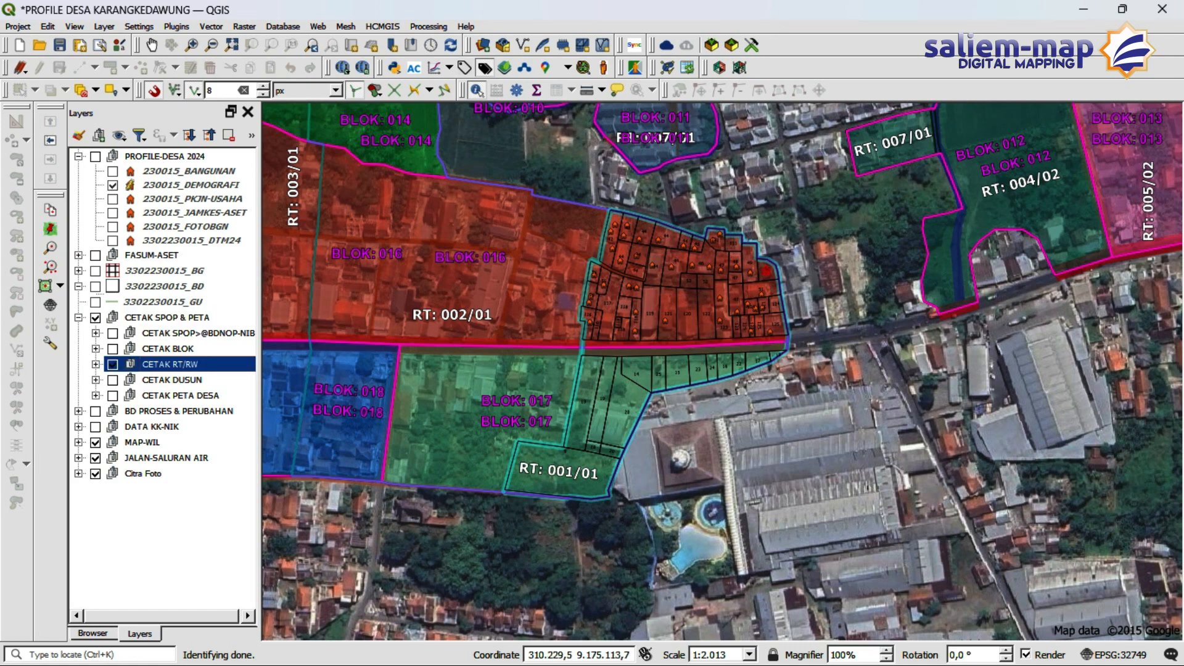
scroll(738, 354, "down", 1)
scroll(762, 357, "up", 1)
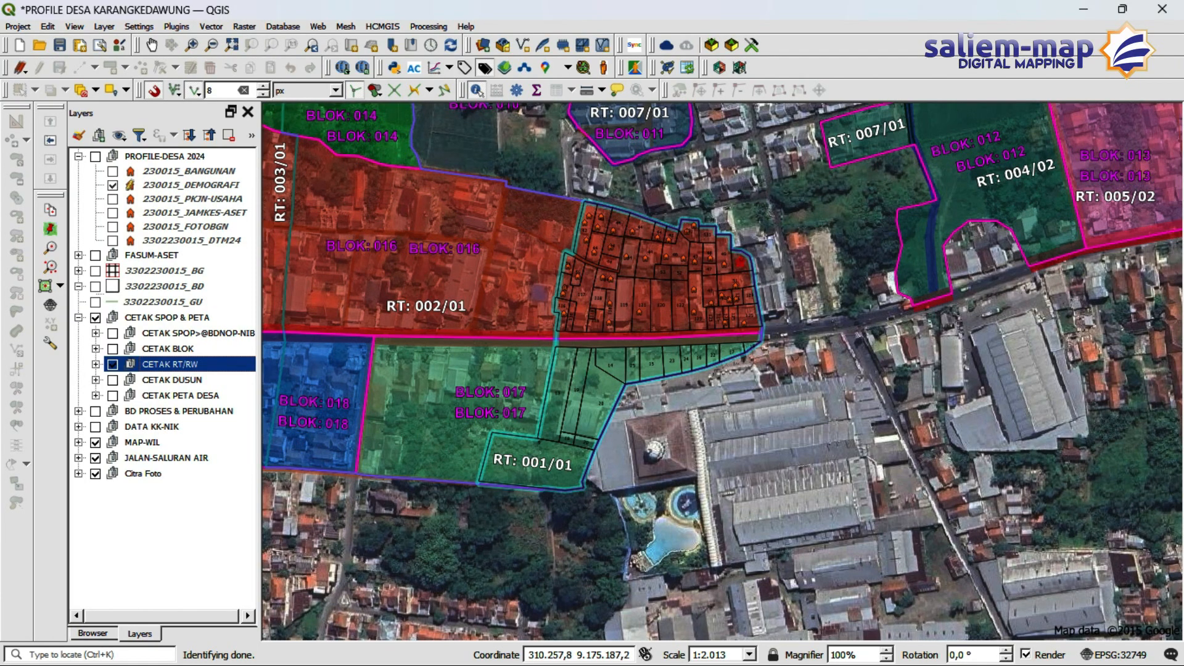
scroll(727, 383, "down", 1)
scroll(719, 349, "up", 1)
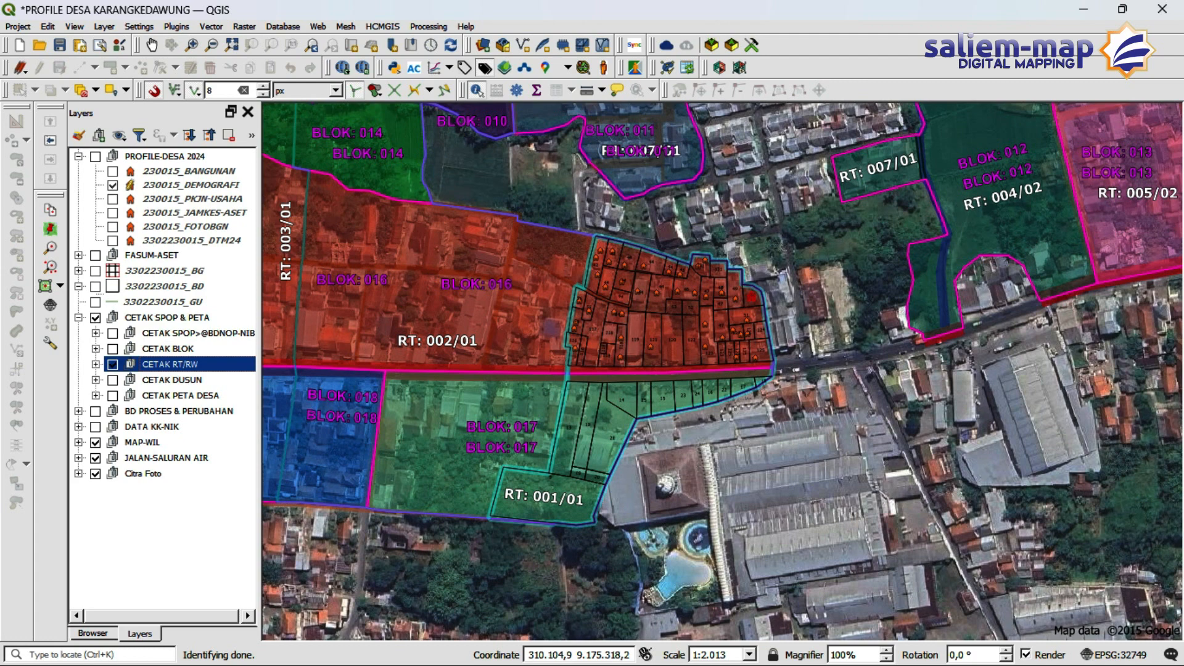
Reopen the print layout 07 CETAK RT-RW, refresh its view and turn on the atlas preview.
left_click(19, 27)
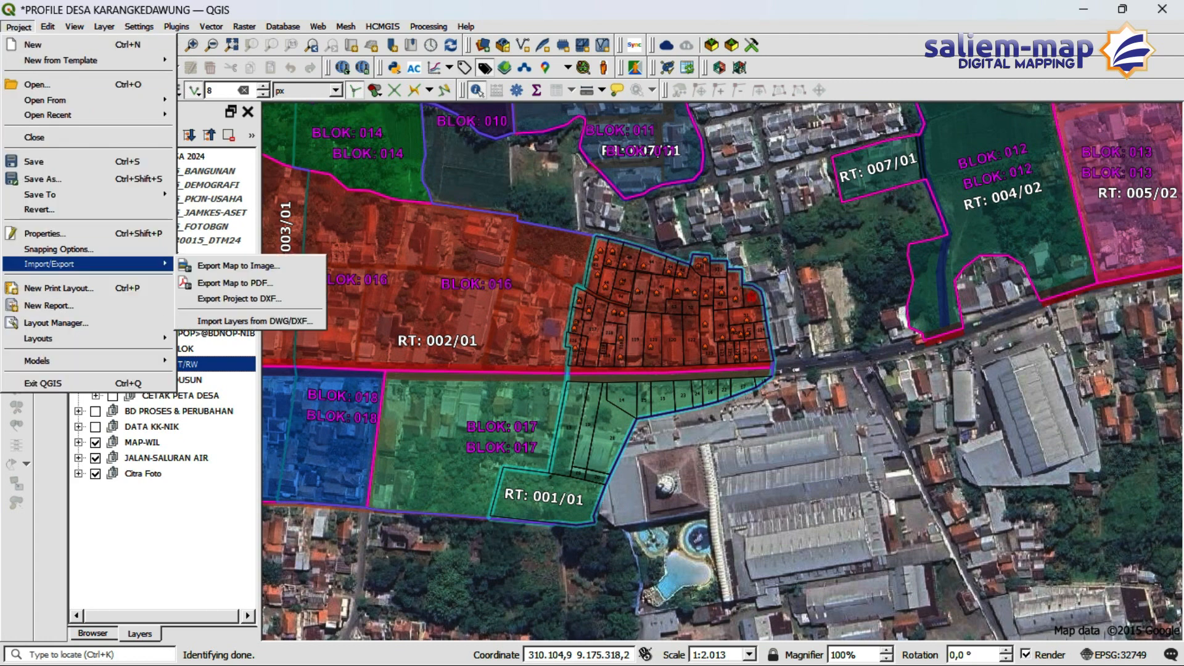
mouse_move(92, 338)
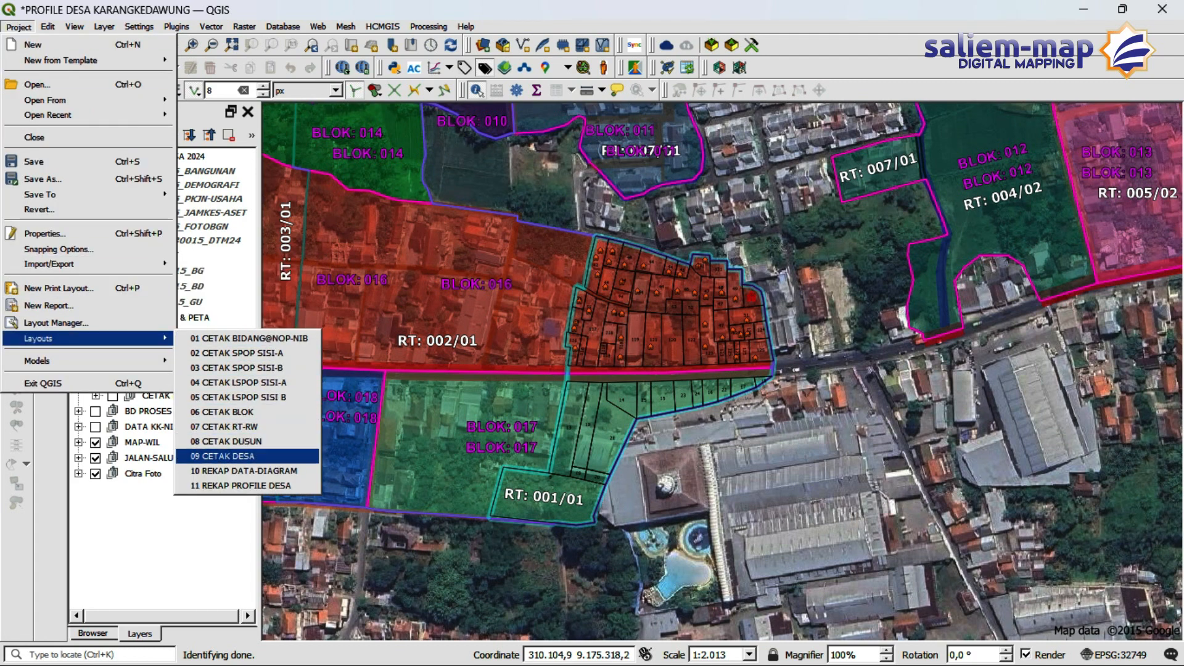
left_click(224, 426)
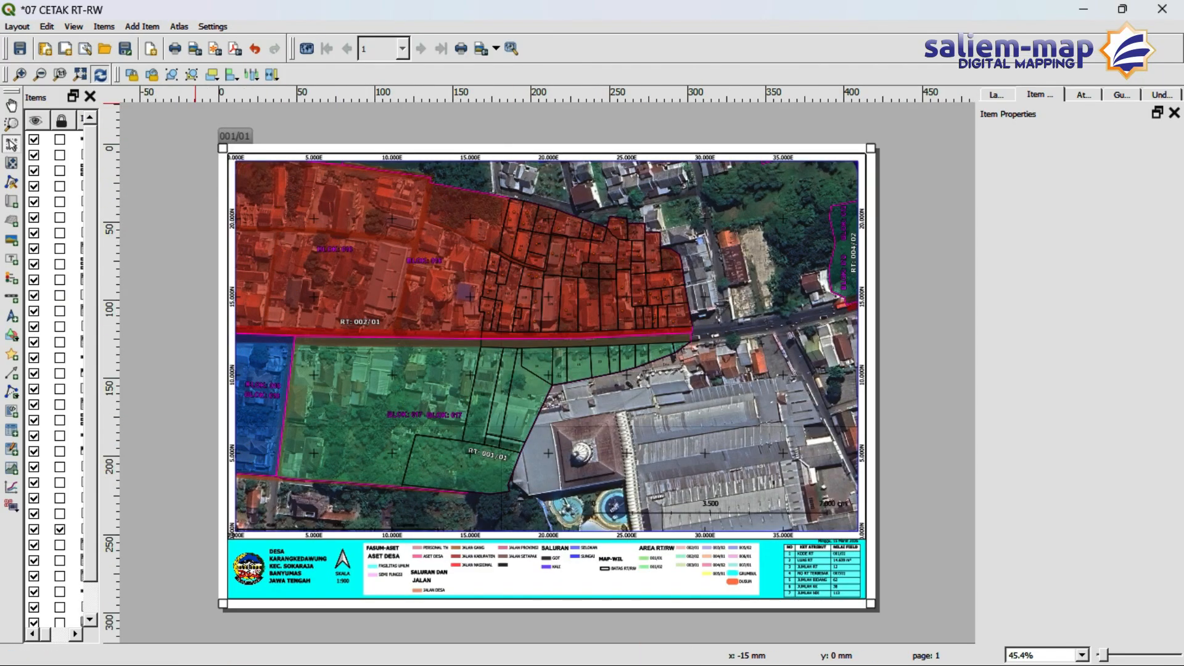
left_click(100, 75)
left_click(11, 105)
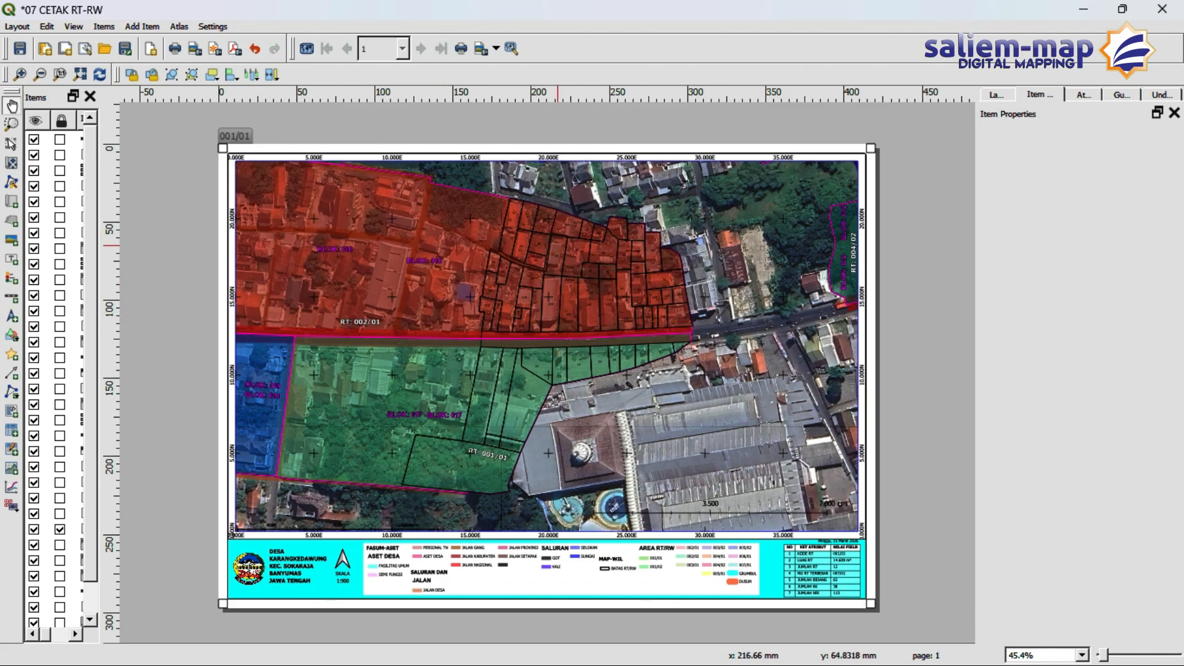
left_click(307, 49)
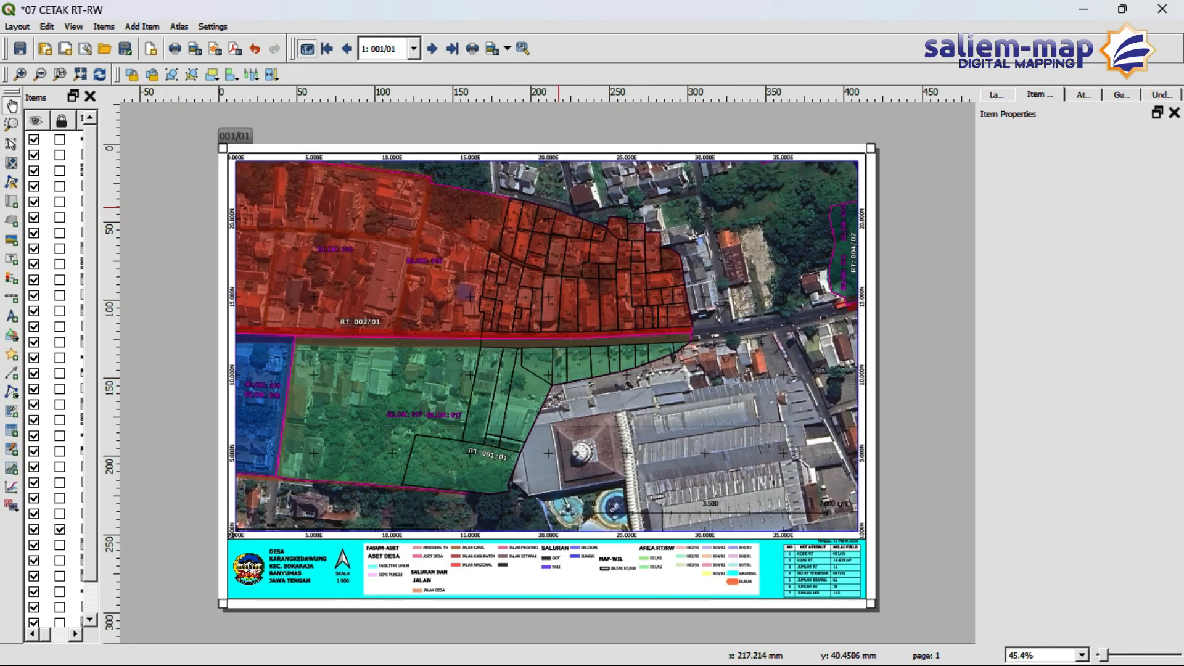
Examine the parcels, building points and legend on the 001/01 atlas page, and close the layout.
scroll(557, 220, "up", 1)
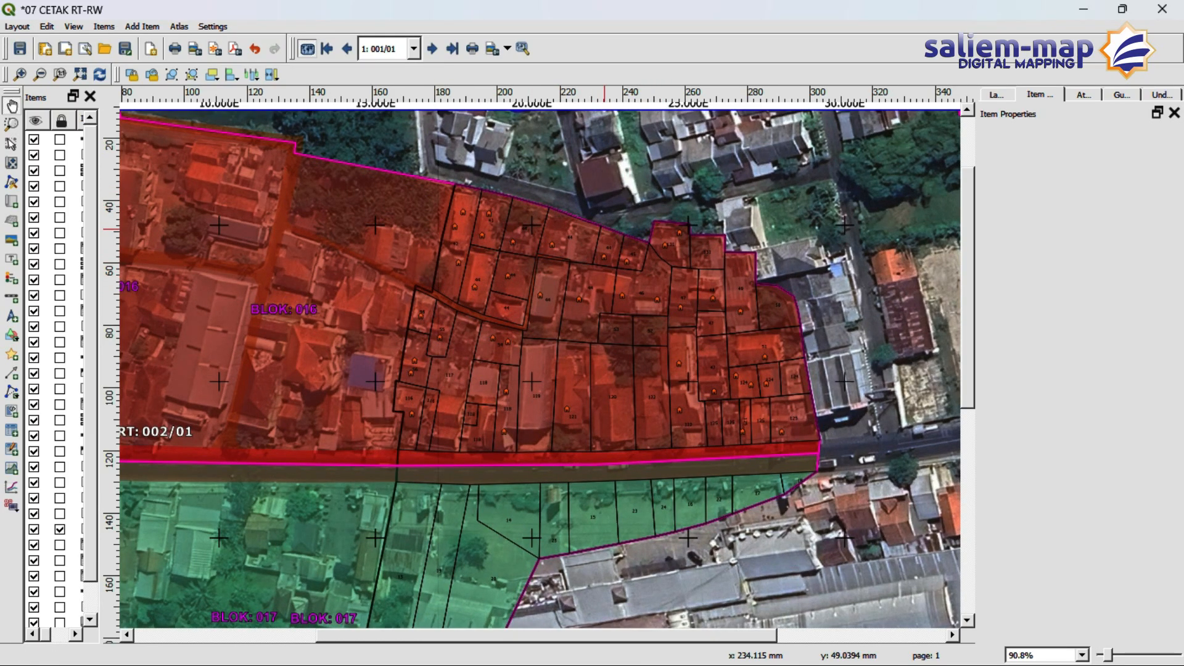
scroll(595, 444, "down", 1)
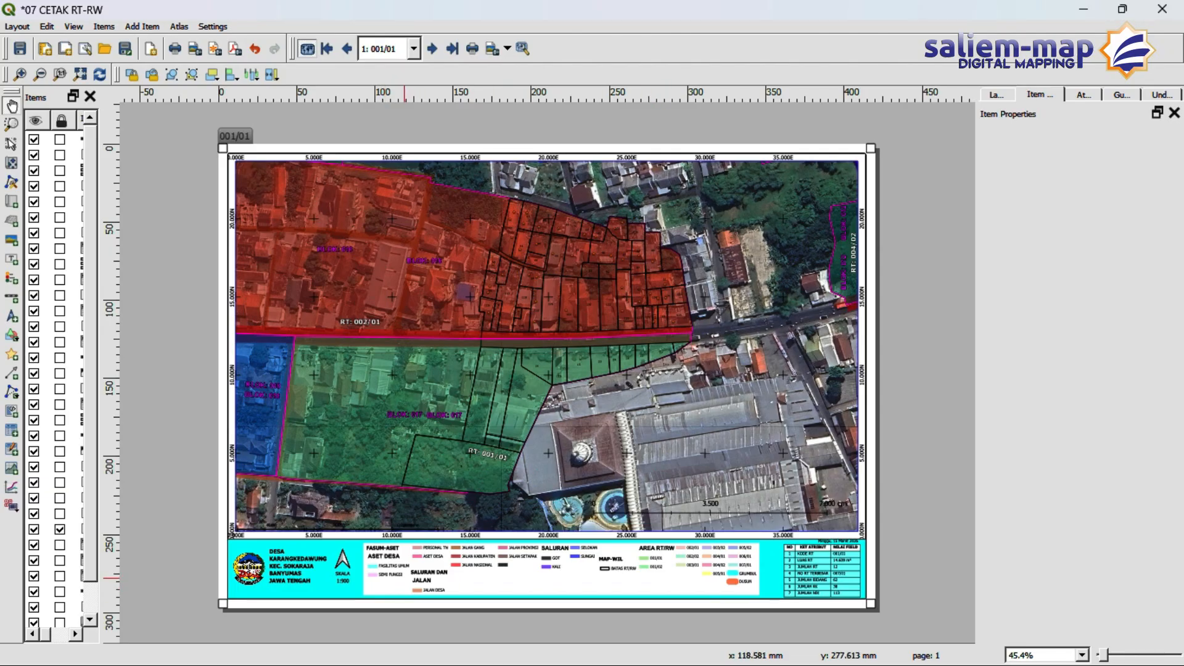
scroll(414, 591, "up", 1)
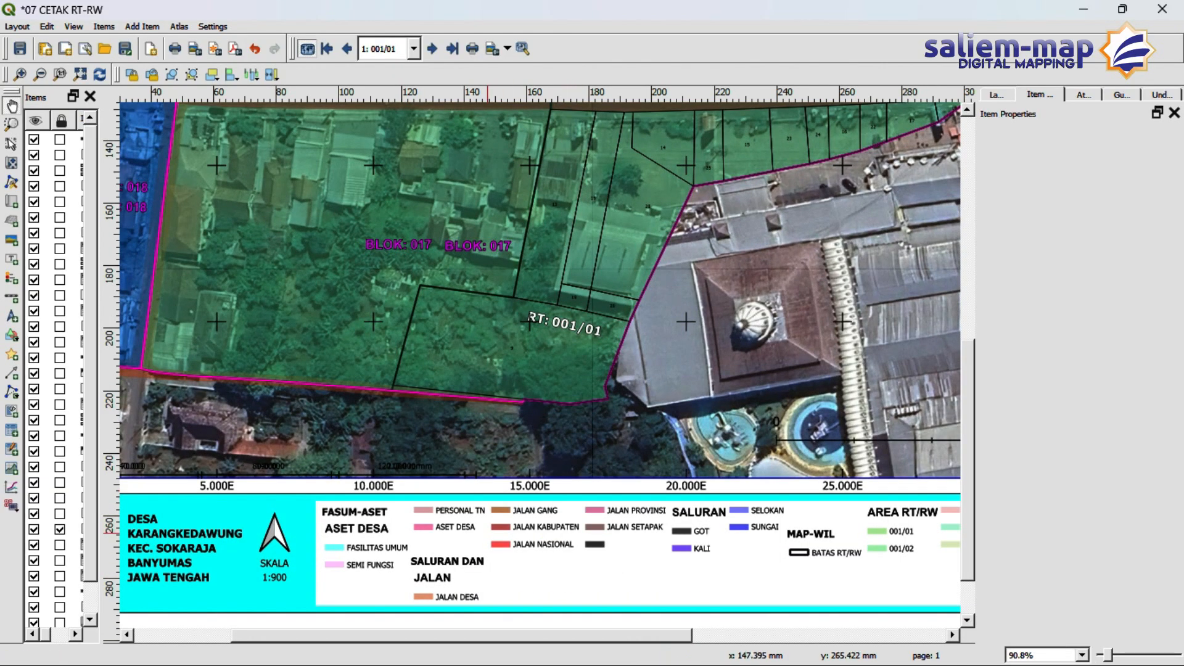
scroll(511, 533, "down", 1)
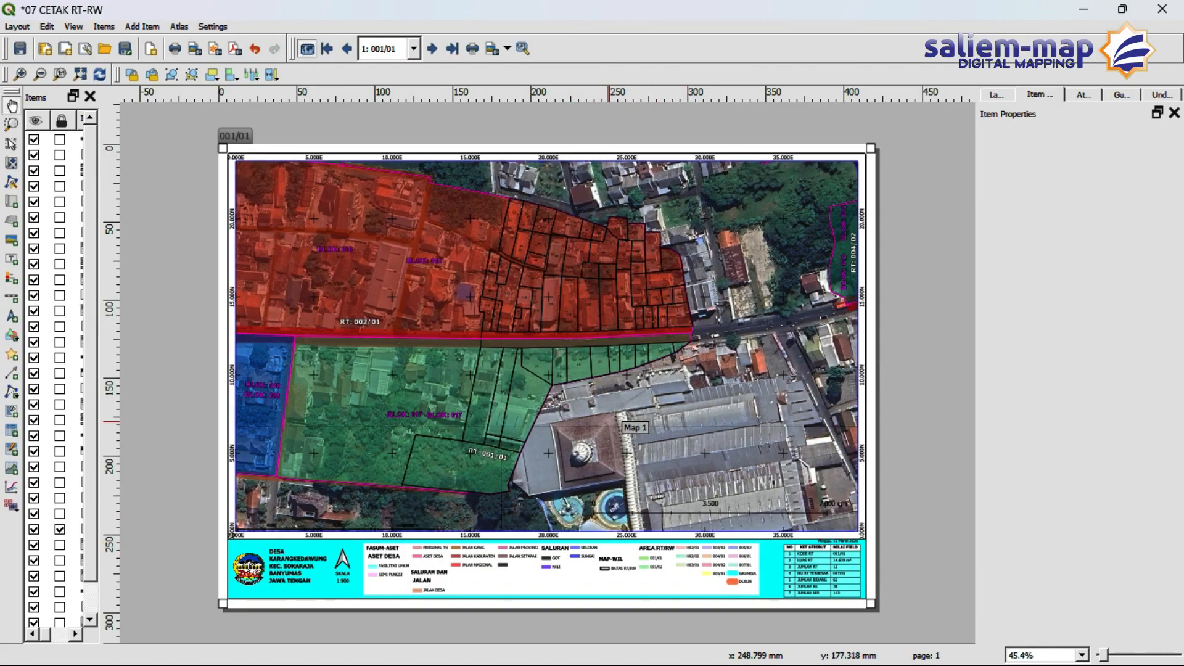
scroll(551, 356, "up", 1)
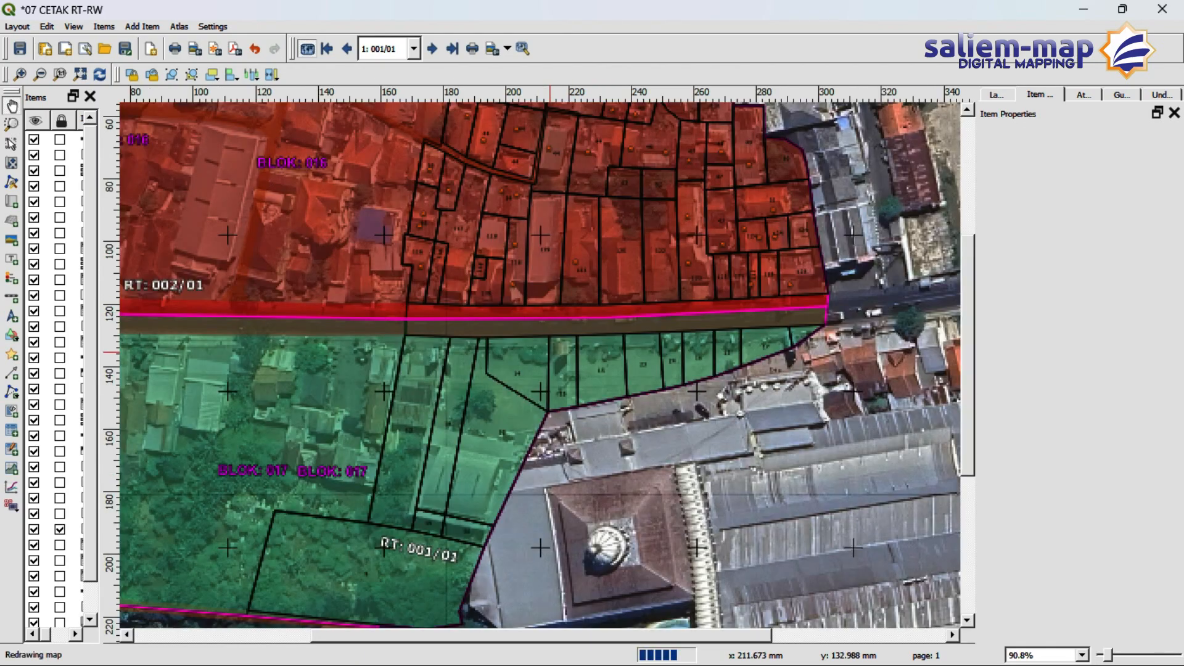
scroll(526, 302, "down", 1)
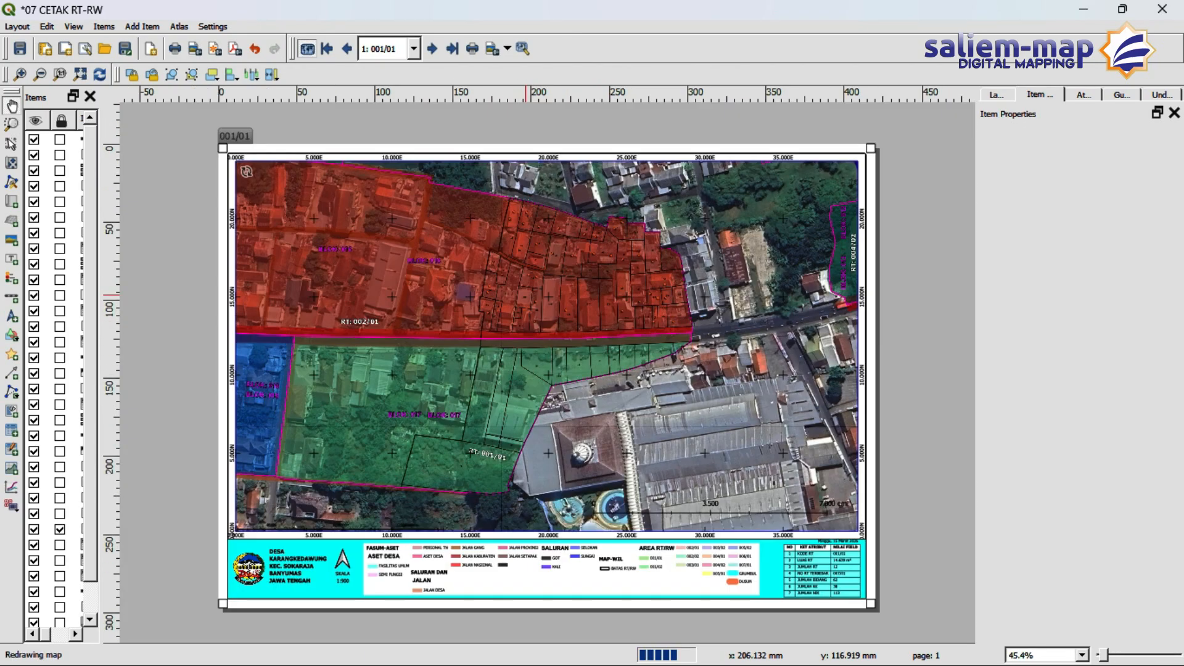
scroll(407, 602, "up", 1)
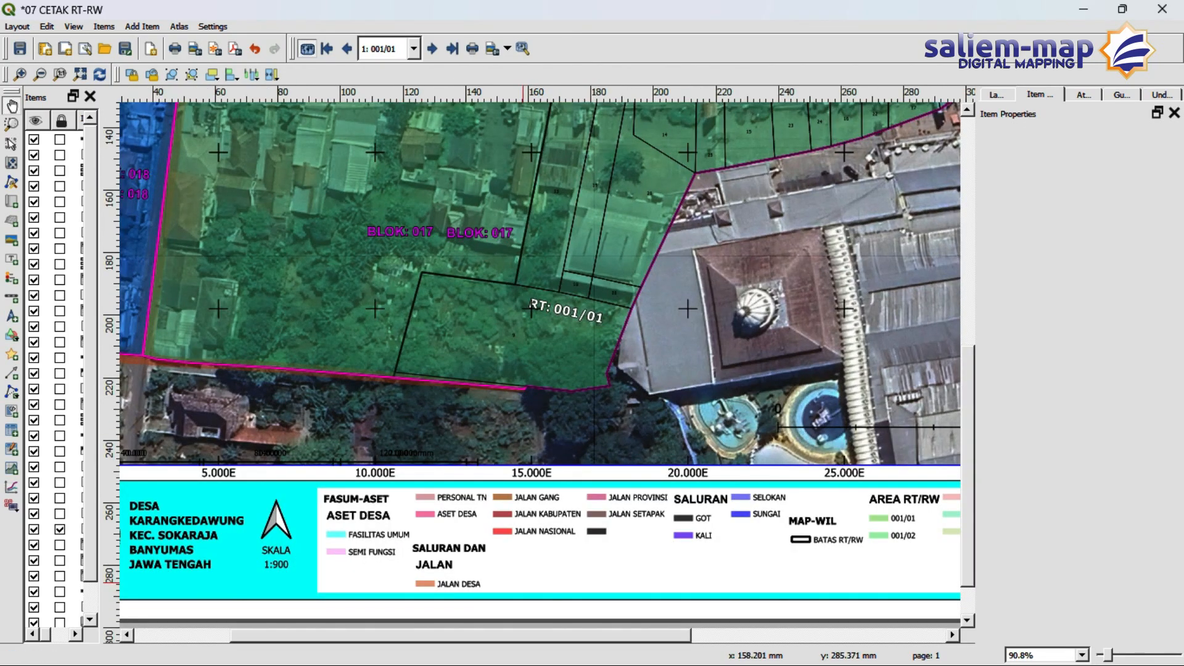
scroll(523, 595, "down", 1)
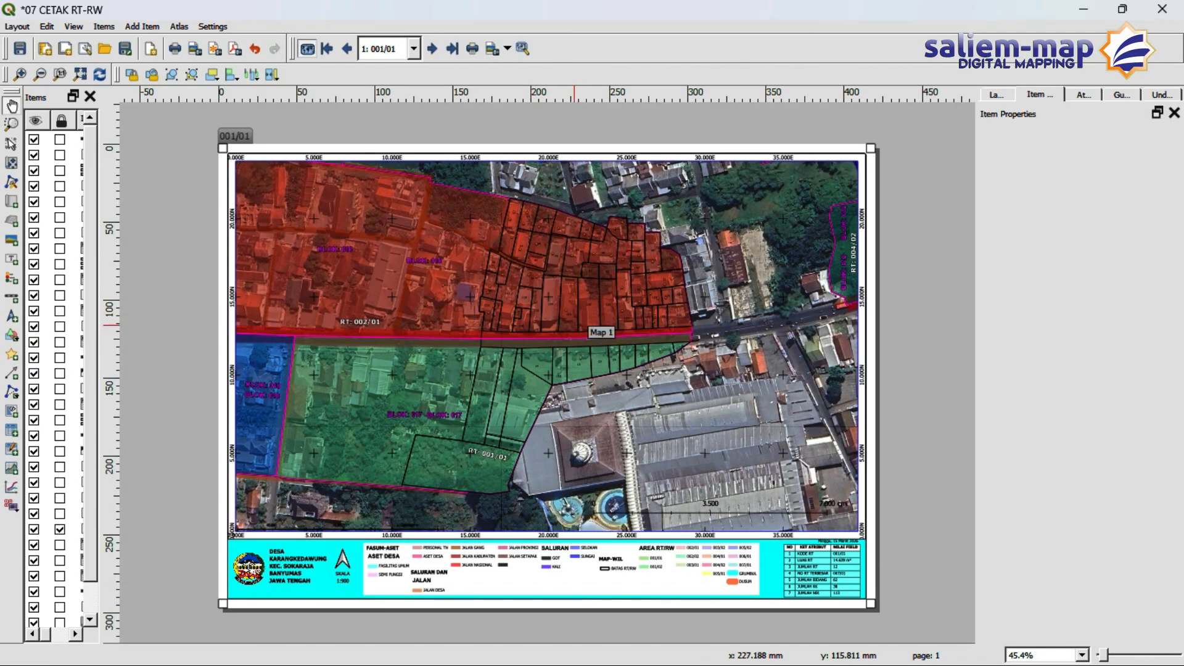
scroll(577, 333, "up", 1)
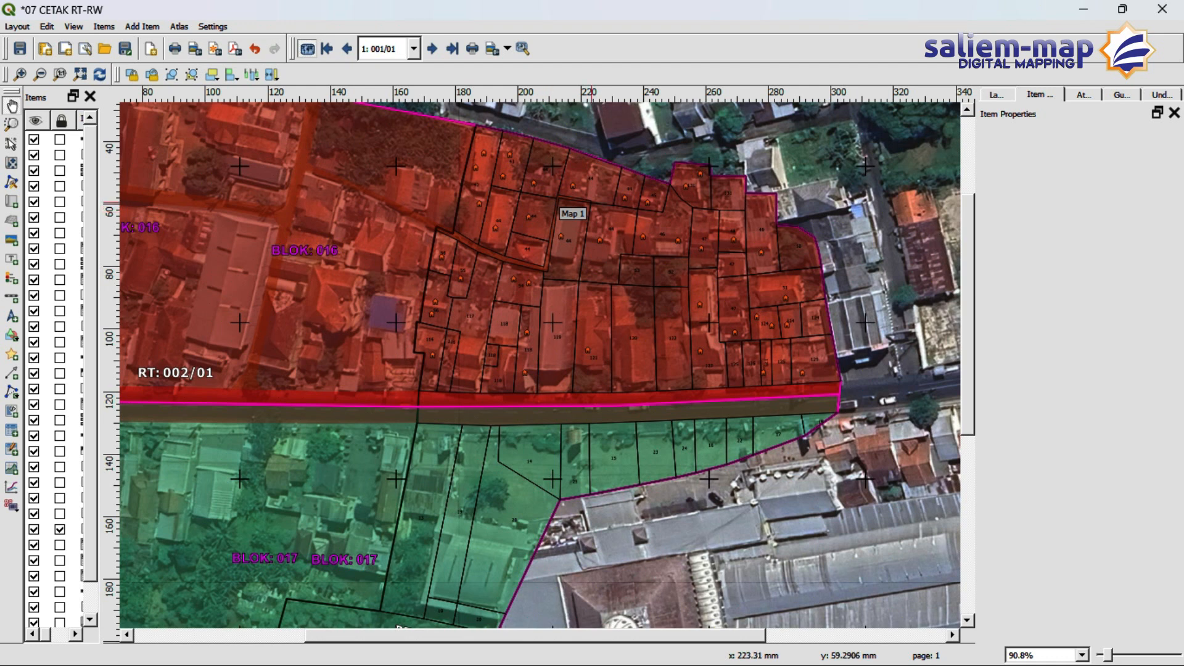
left_click(1162, 8)
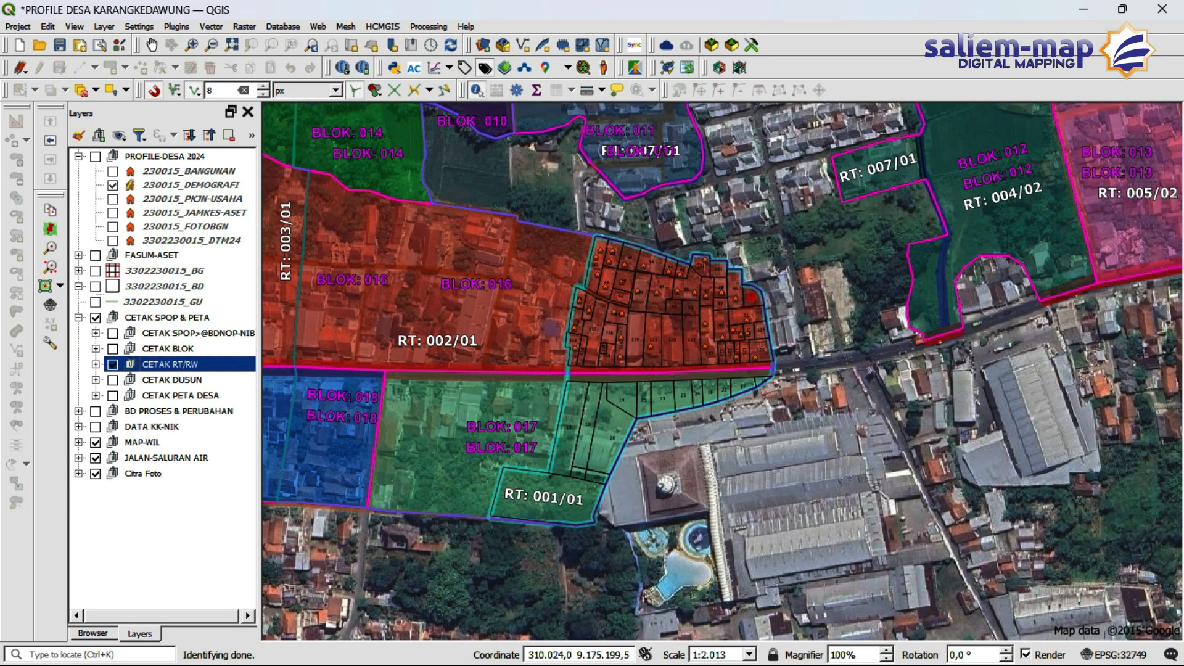
Make the 230015_DEMOGRAFI layer in the PROFILE-DESA 2024 group the active layer.
left_click(164, 156)
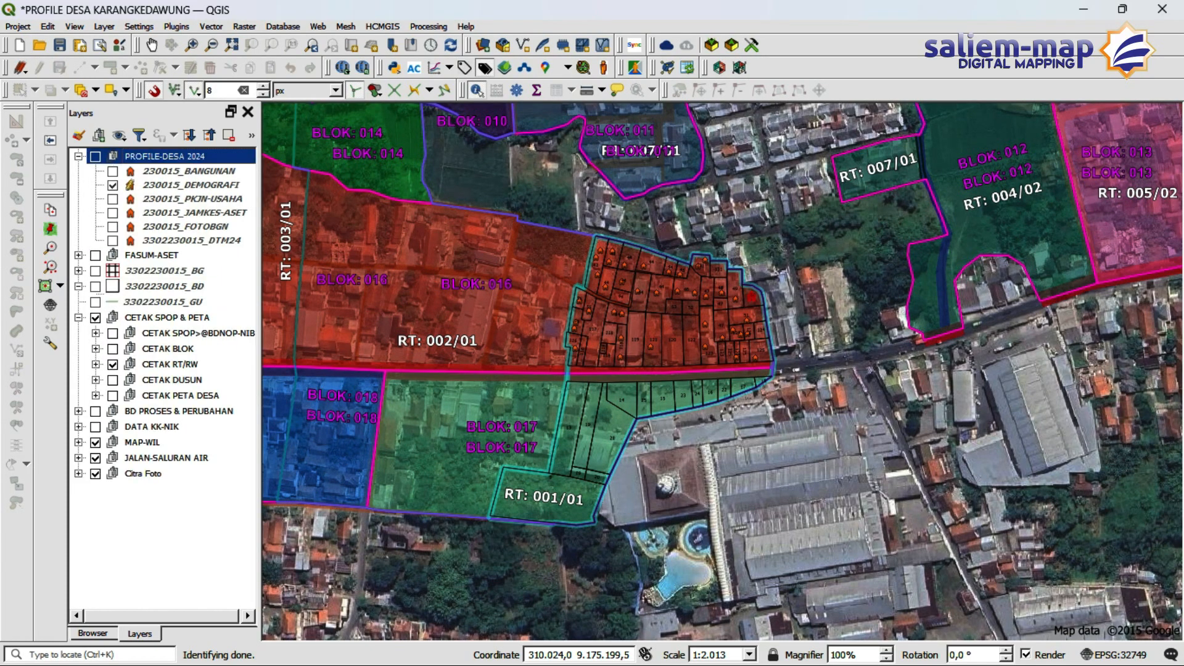
left_click(191, 185)
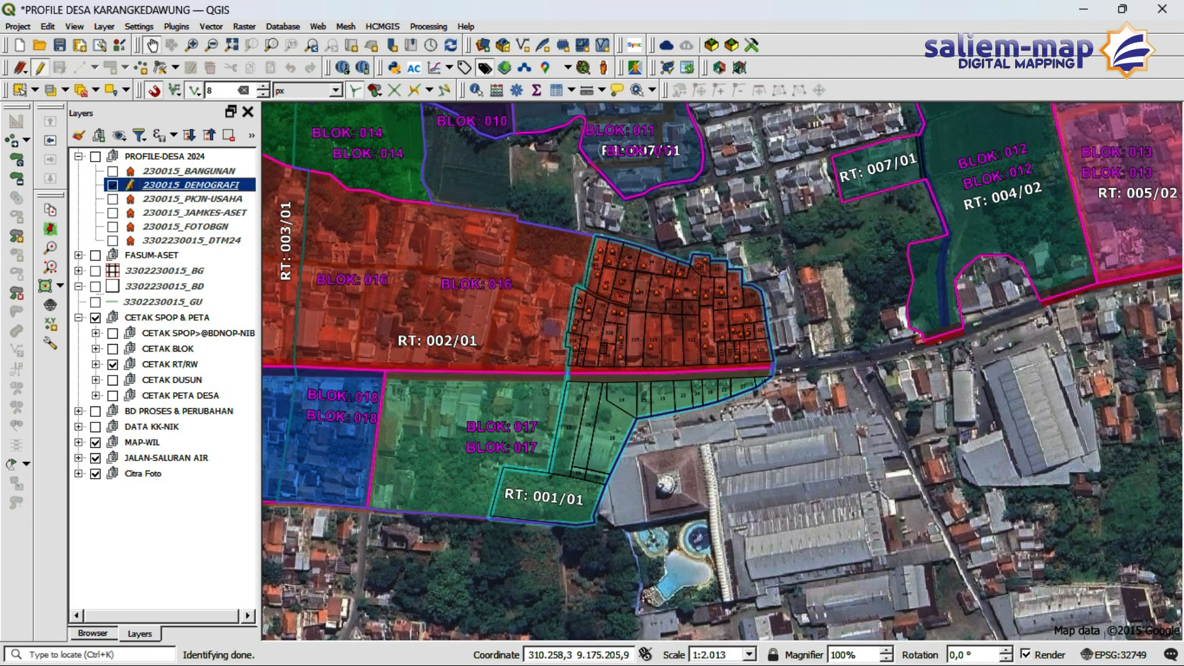
left_click_drag(691, 358, 690, 371)
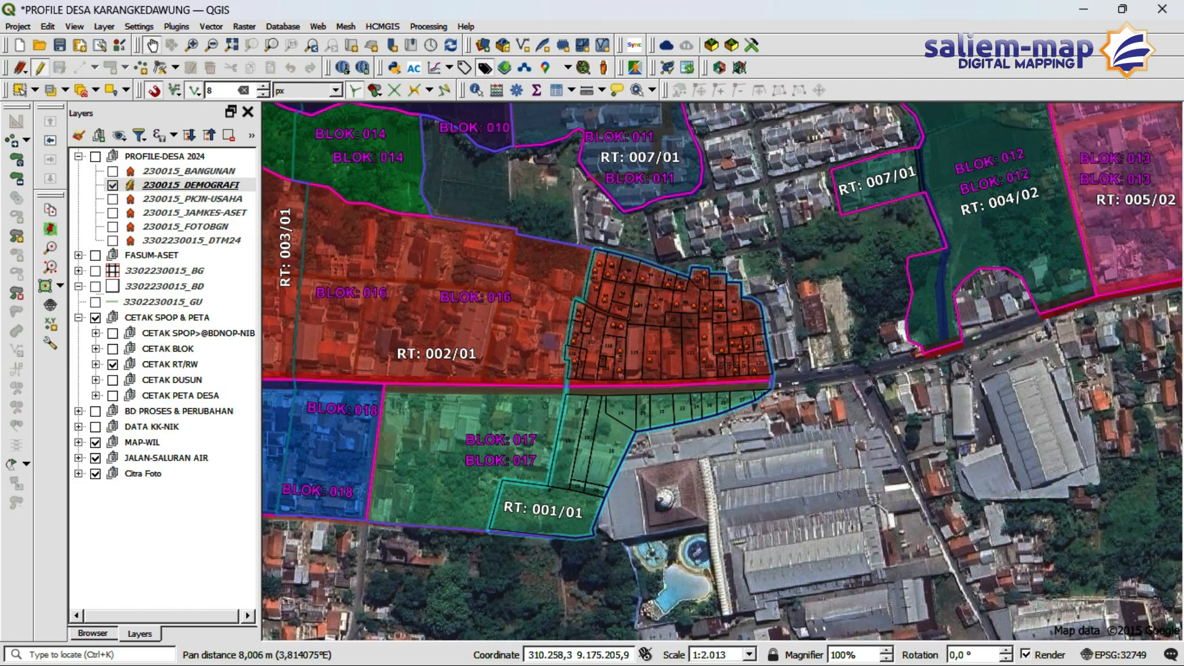